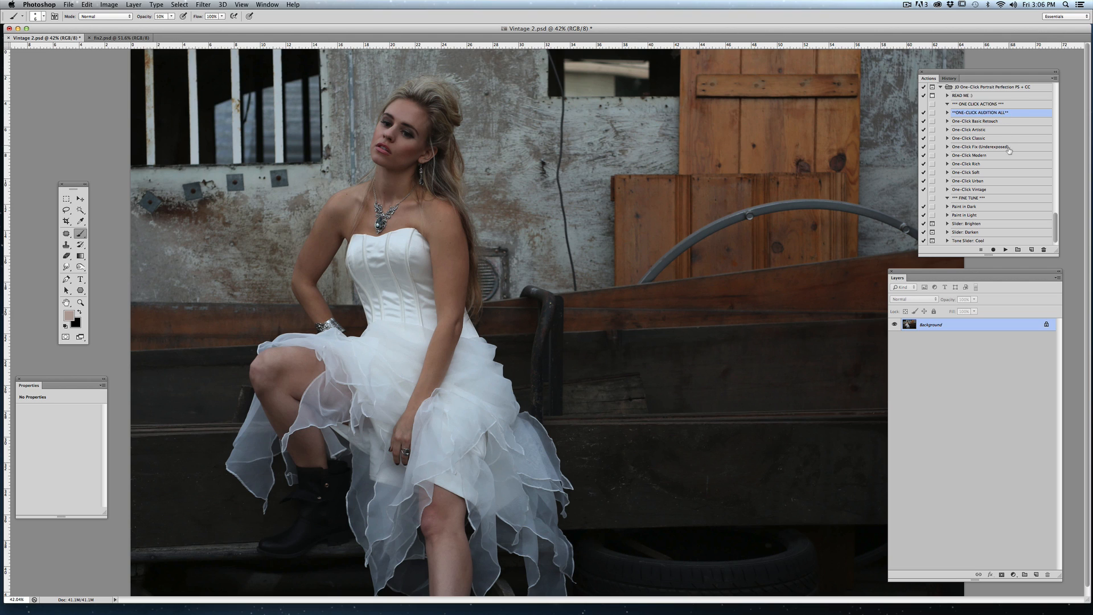
Run the **ONE-CLICK AUDITION ALL** action and show the expanded contents of the One-Click Retouch group
left_click(1005, 249)
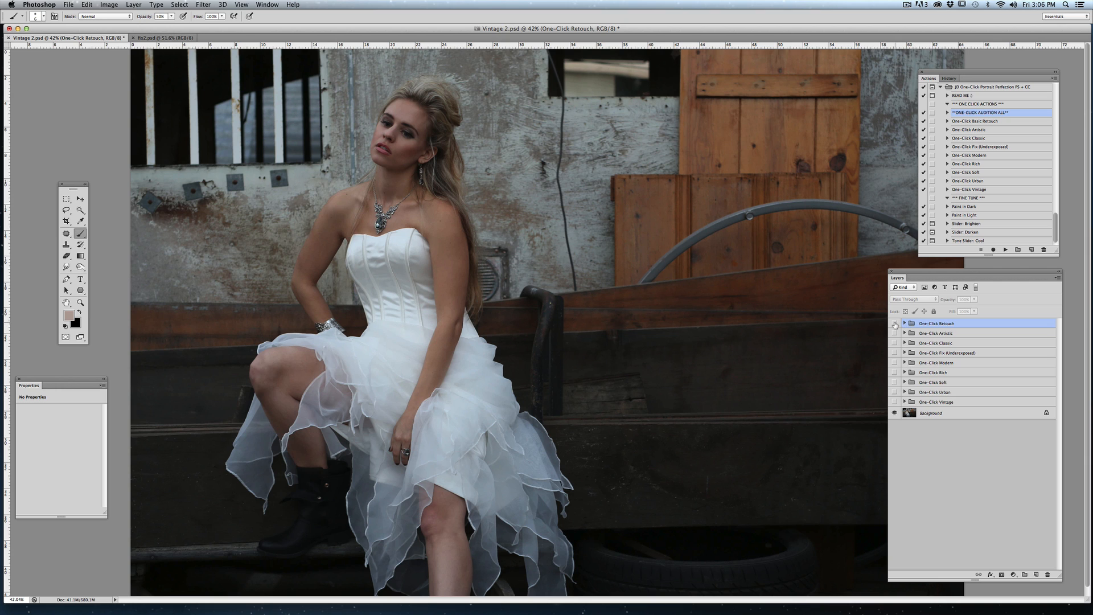
left_click(895, 324)
left_click(905, 324)
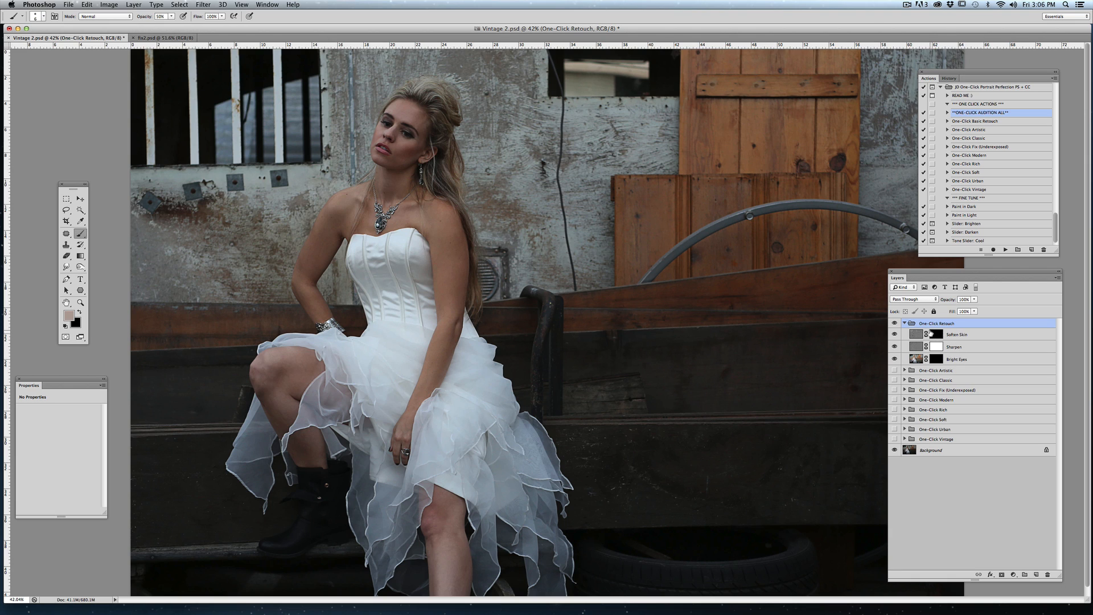
Target the Soften Skin layer mask with the Brush tool and set the brush size to 57 px
left_click(934, 336)
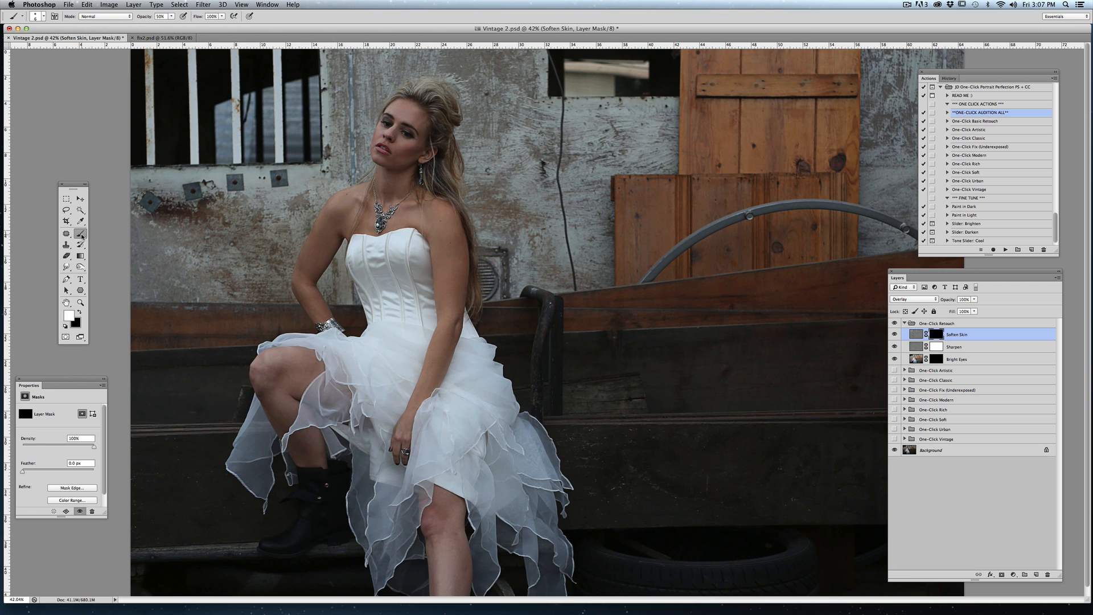
left_click(43, 17)
left_click(41, 42)
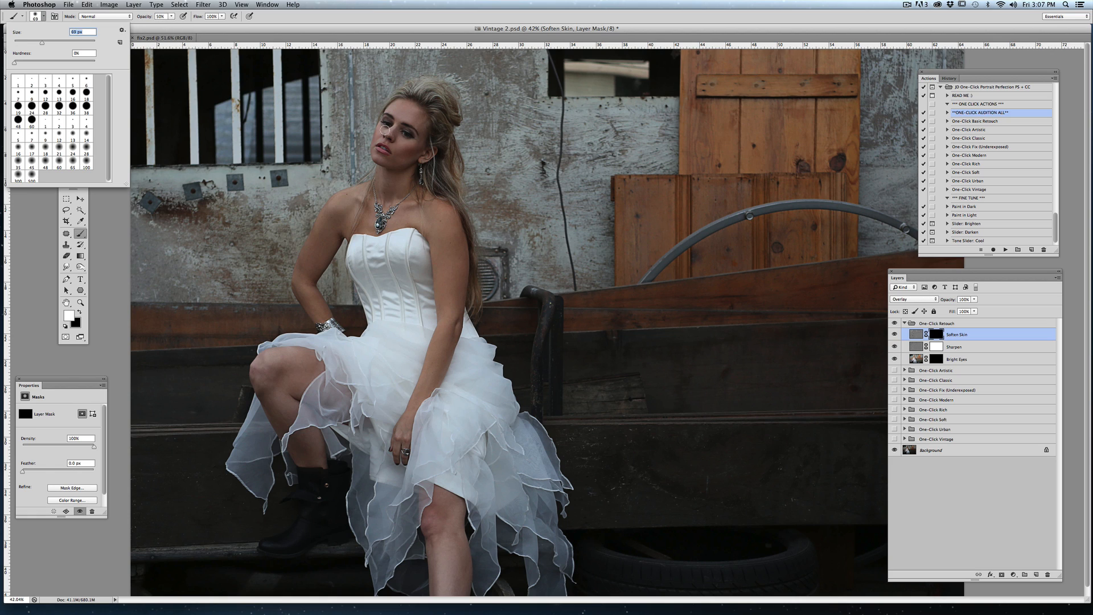
left_click_drag(41, 43, 36, 44)
left_click(938, 336)
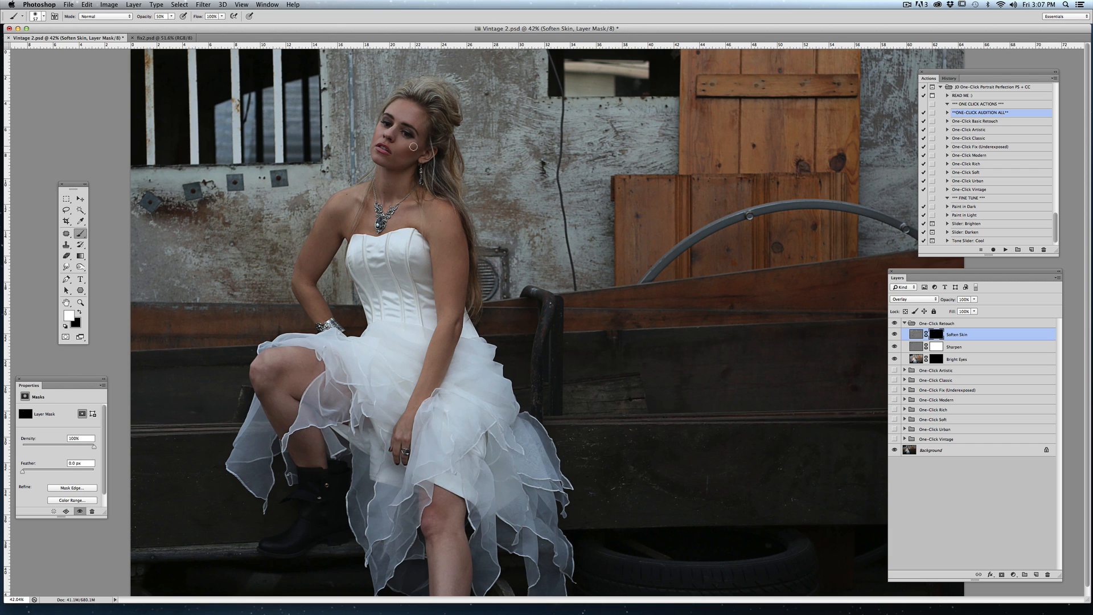
Paint white on the Soften Skin mask over the woman's face, forehead, shoulder and arms
mouse_move(400, 163)
left_mouse_down()
mouse_move(384, 159)
mouse_move(405, 160)
mouse_move(401, 150)
left_mouse_up()
mouse_move(406, 108)
left_mouse_down()
mouse_move(422, 137)
mouse_move(402, 116)
left_mouse_up()
mouse_move(439, 202)
left_mouse_down()
mouse_move(456, 278)
mouse_move(458, 241)
mouse_move(457, 310)
mouse_move(403, 434)
mouse_move(446, 346)
mouse_move(428, 373)
mouse_move(434, 347)
left_mouse_up()
mouse_move(312, 285)
left_mouse_down()
mouse_move(315, 310)
mouse_move(305, 247)
mouse_move(332, 220)
mouse_move(313, 271)
mouse_move(350, 222)
mouse_move(332, 226)
mouse_move(328, 214)
mouse_move(352, 193)
mouse_move(370, 211)
mouse_move(409, 208)
mouse_move(397, 223)
mouse_move(428, 225)
mouse_move(409, 219)
mouse_move(420, 202)
mouse_move(384, 178)
mouse_move(386, 189)
mouse_move(411, 167)
mouse_move(397, 193)
mouse_move(383, 162)
left_mouse_up()
Reduce the brush size to 30 px and paint skin softening into the smaller area around the mouth and chin
left_click(43, 16)
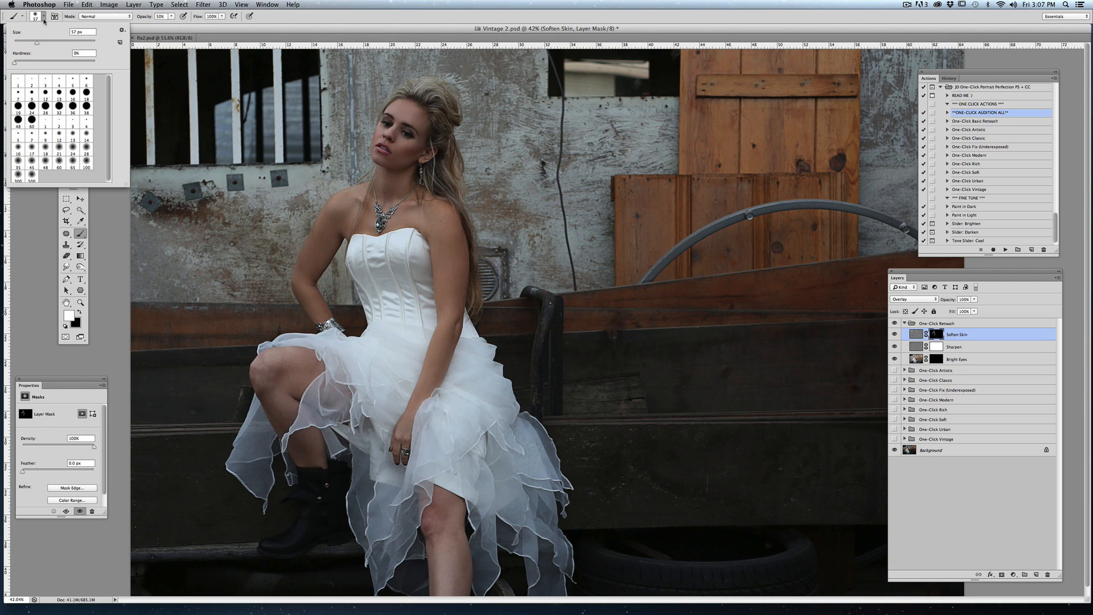
left_click_drag(32, 42, 28, 43)
left_click(383, 163)
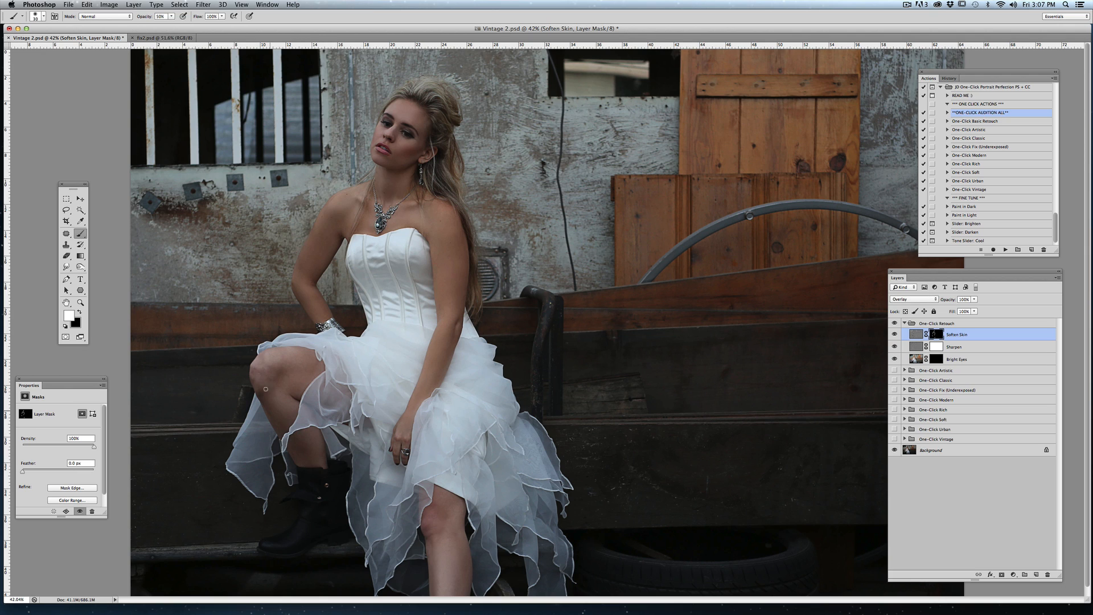
Compare the photo with and without the Soften Skin layer, leaving the layer visible
left_click(894, 334)
left_click(895, 335)
left_click(895, 335)
left_click(895, 335)
Target the Bright Eyes layer mask, zoom in on the face and set the brush size to 9 px
left_click(937, 359)
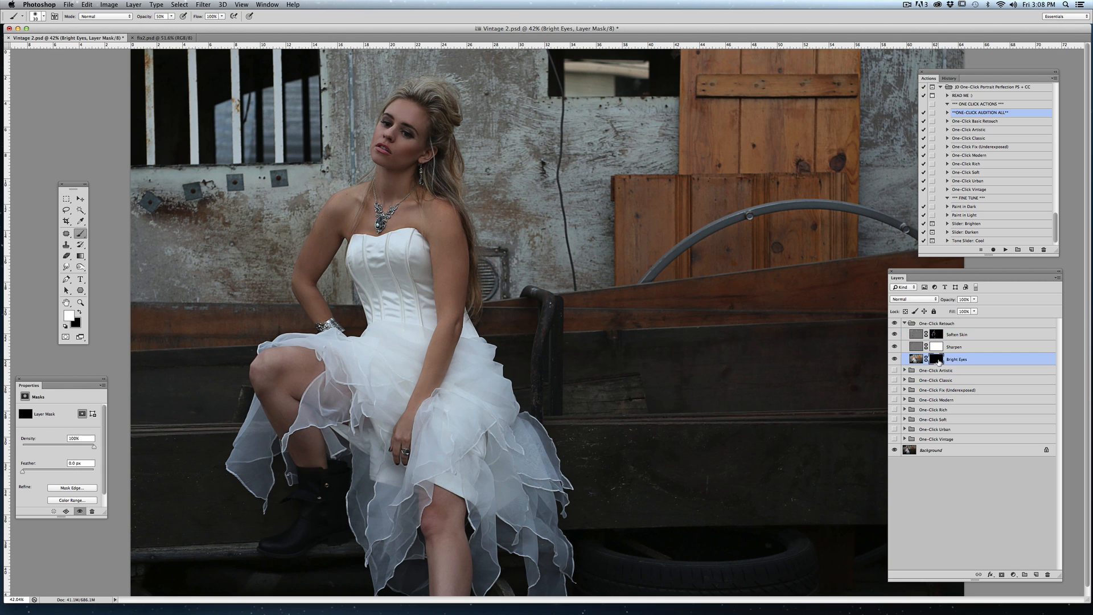
left_click(80, 304)
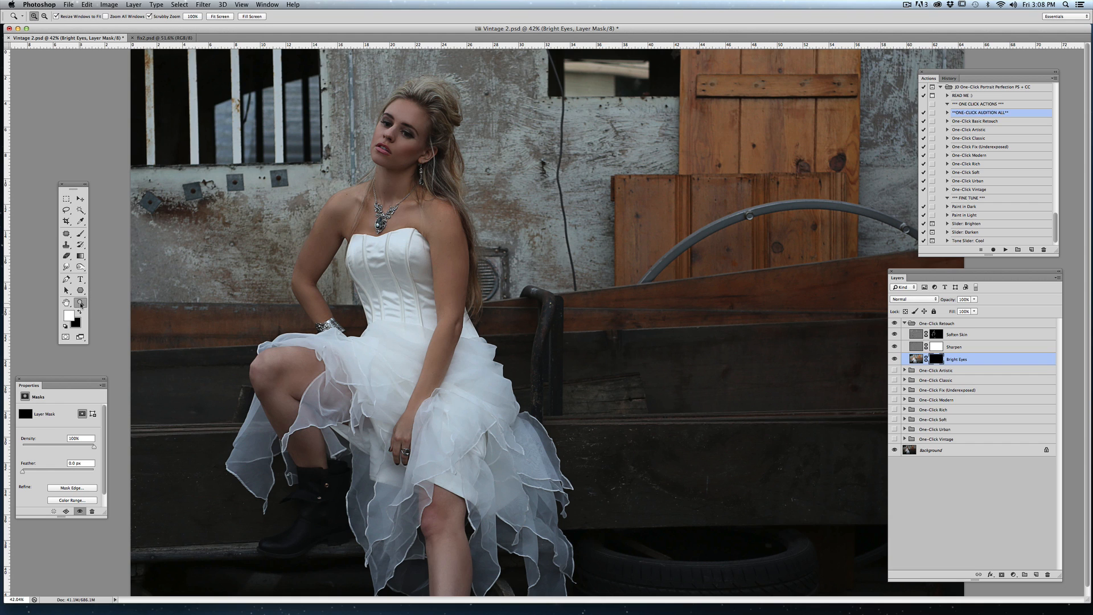
left_click_drag(369, 108, 426, 166)
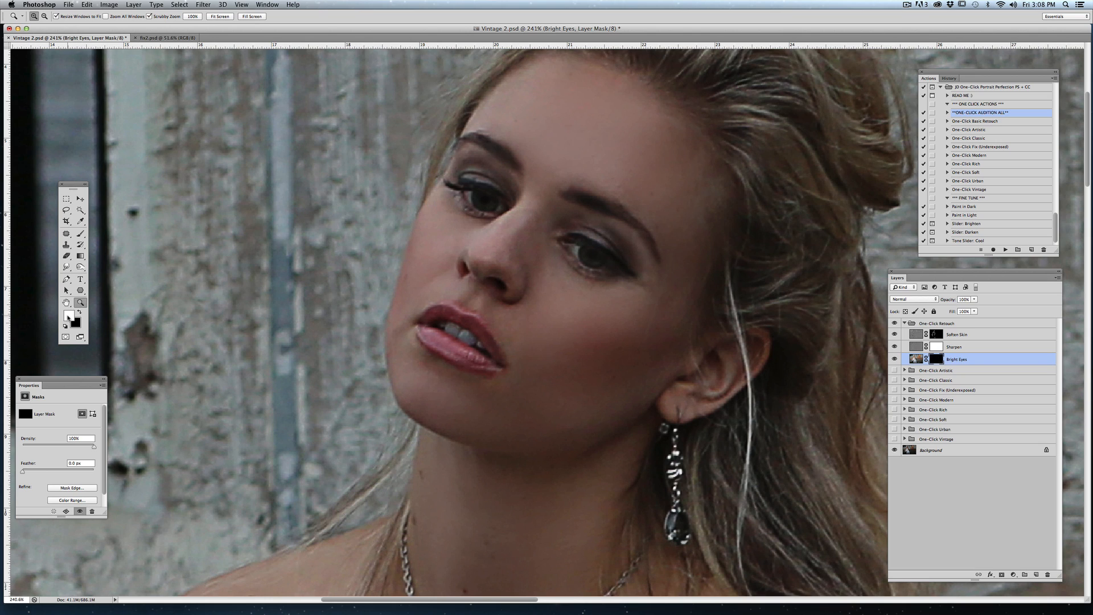
left_click(81, 234)
left_click(43, 17)
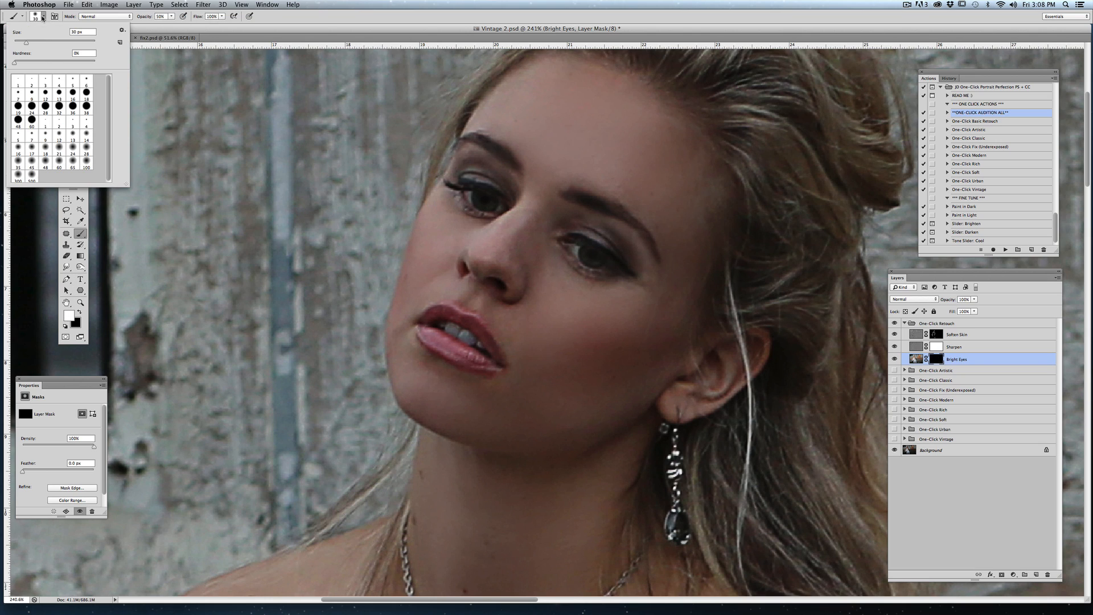
left_click(18, 42)
Paint white over the irises of both eyes on the Bright Eyes mask to brighten them
left_click(487, 206)
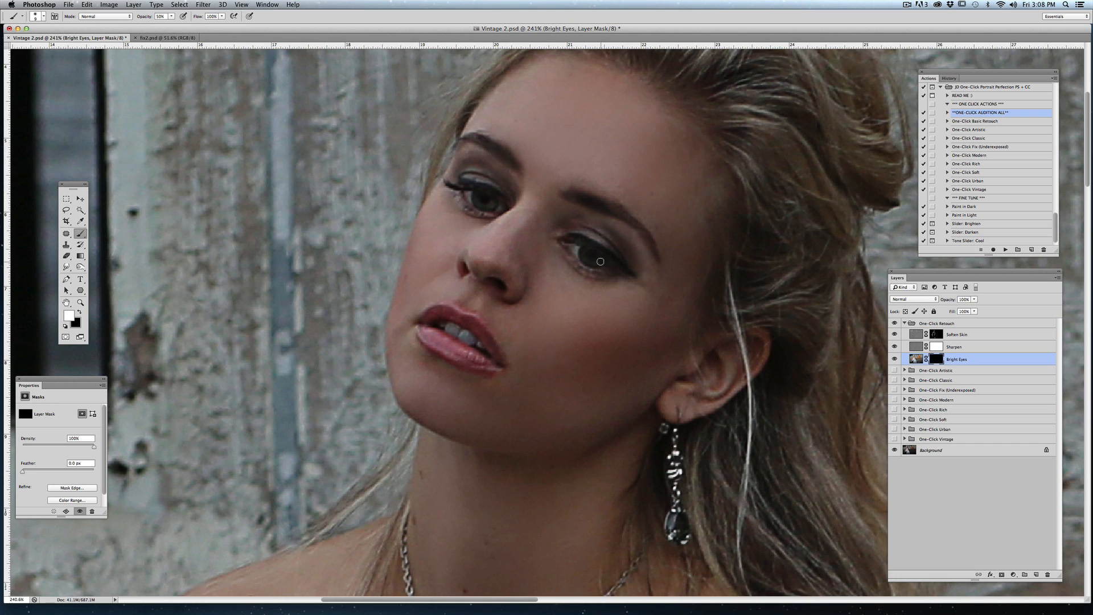
left_click_drag(600, 261, 586, 254)
left_click_drag(481, 199, 476, 199)
Select and collapse the One-Click Retouch group
left_click(241, 5)
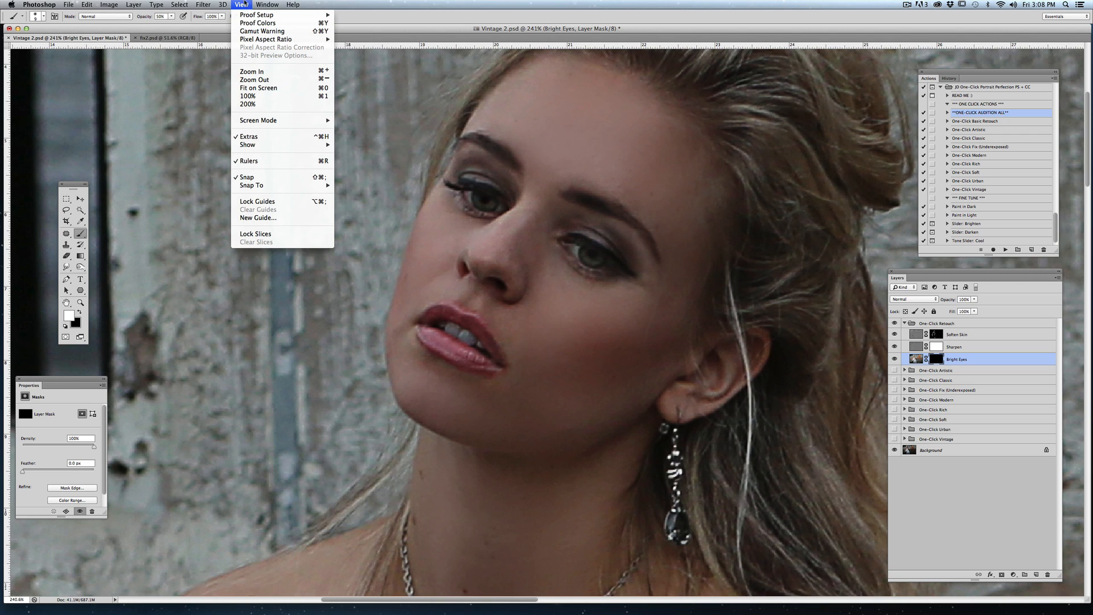
left_click(243, 4)
left_click(946, 323)
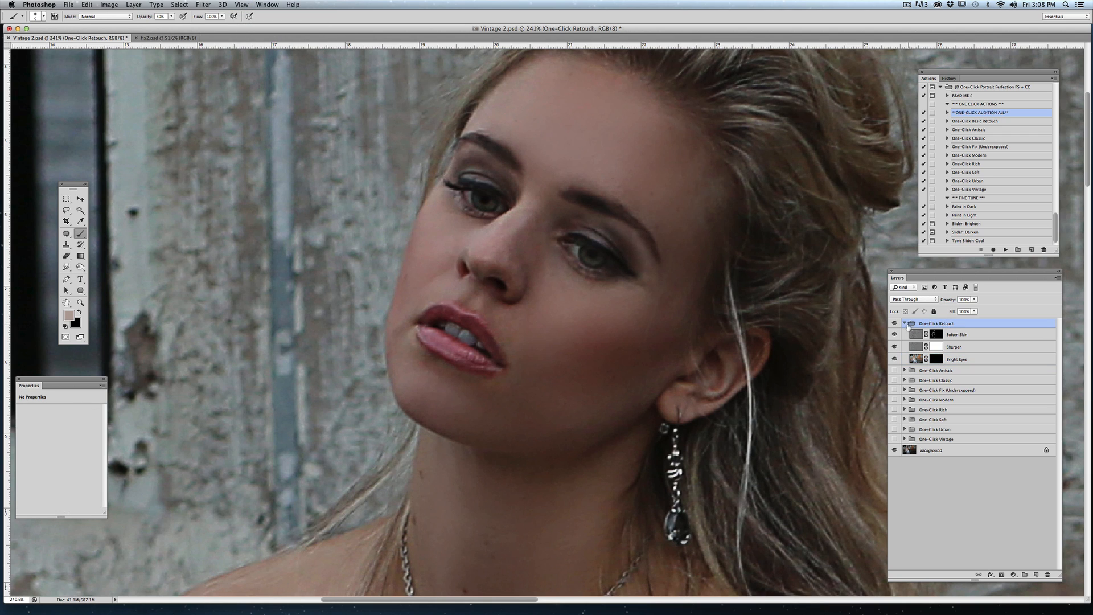
left_click(904, 324)
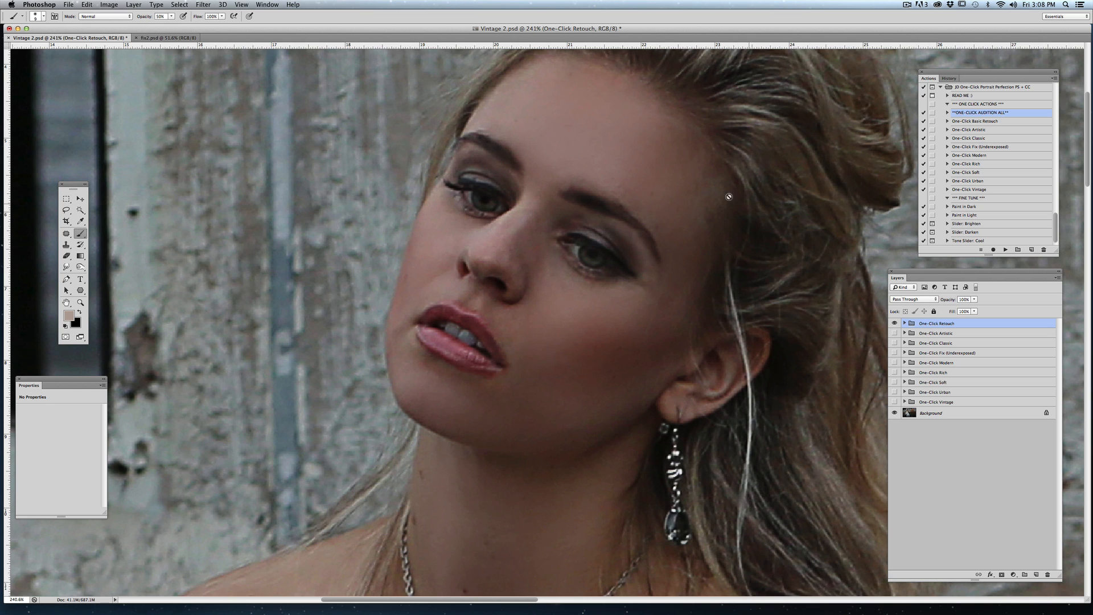
Fit the whole photo on screen and compare it with and without the One-Click Retouch group
left_click(241, 5)
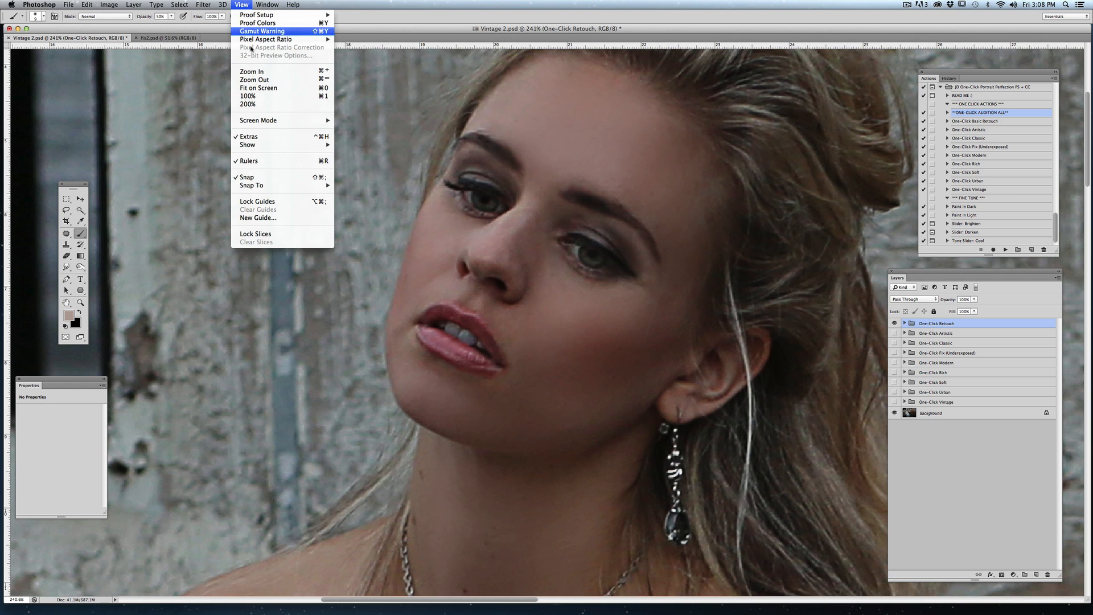
left_click(259, 80)
left_click_drag(217, 41, 110, 43)
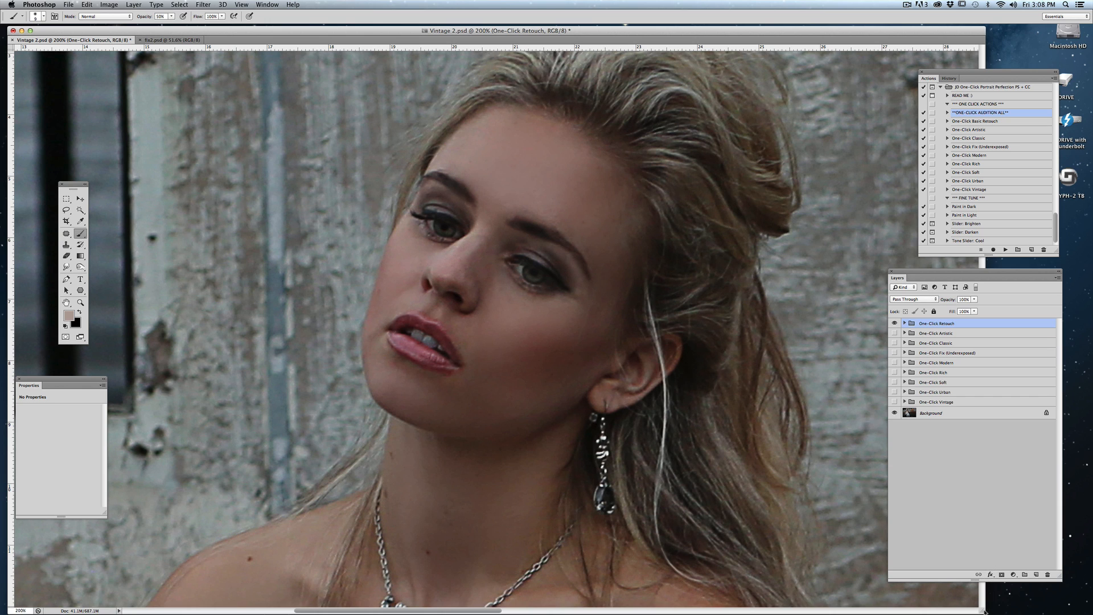
left_click_drag(984, 613, 1086, 614)
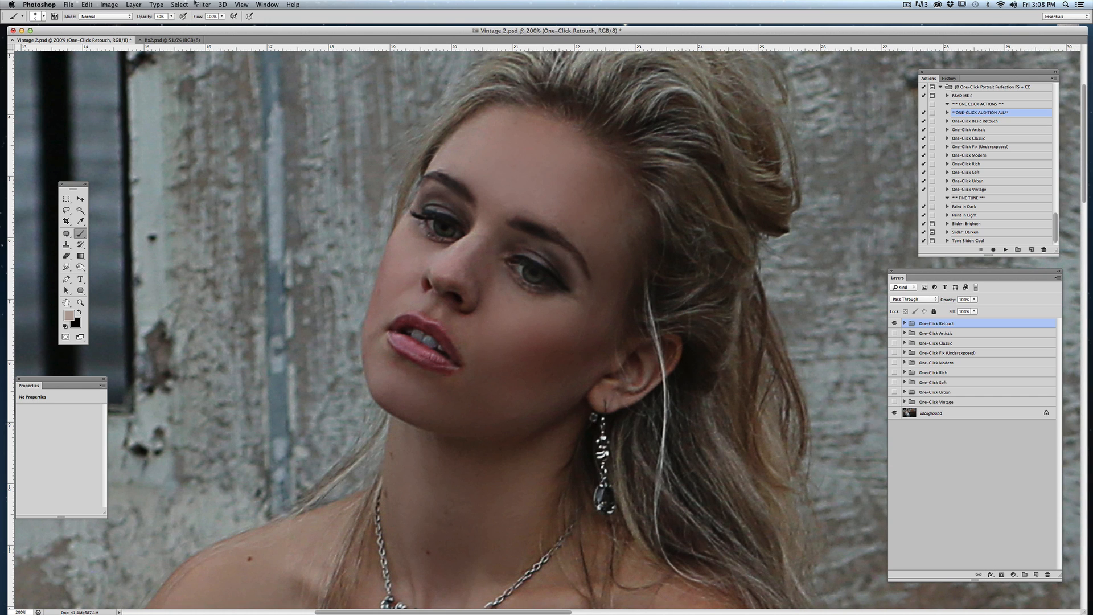
left_click(203, 4)
left_click(195, 2)
left_click(179, 4)
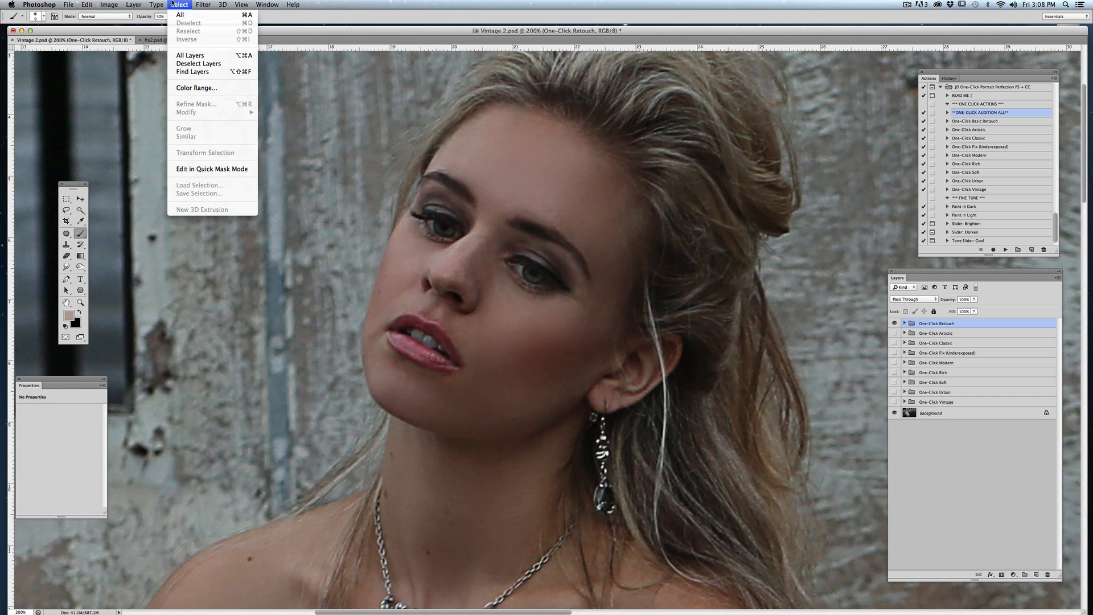
mouse_move(241, 4)
left_click(248, 95)
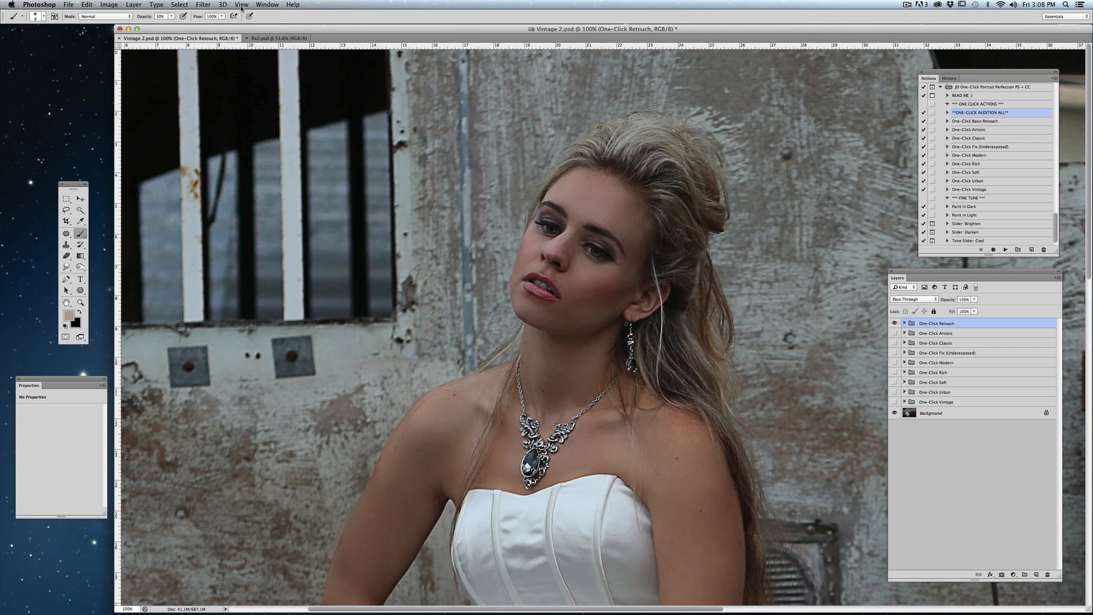
left_click(241, 4)
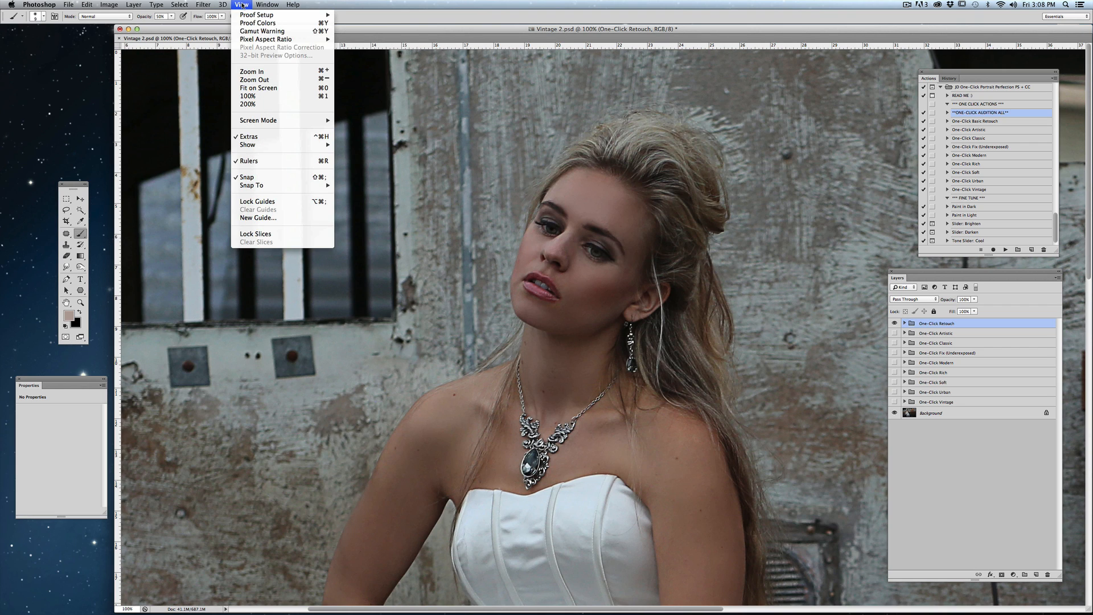
left_click(251, 87)
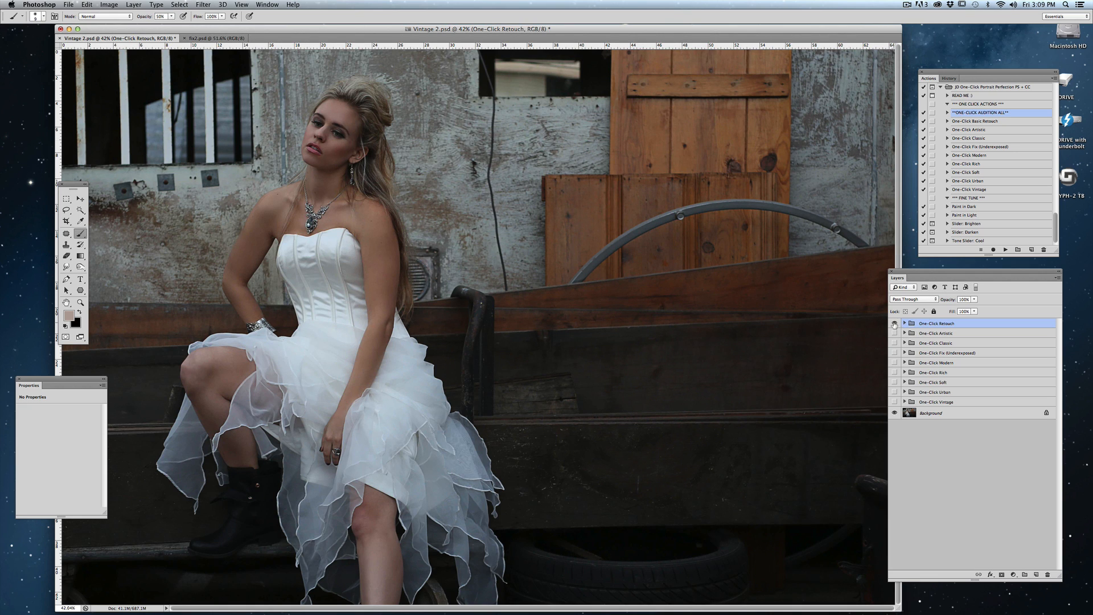
left_click(895, 323)
left_click(895, 324)
Preview the One-Click Artistic, Classic and Fix (Underexposed) groups one at a time, hiding each again
left_click(894, 333)
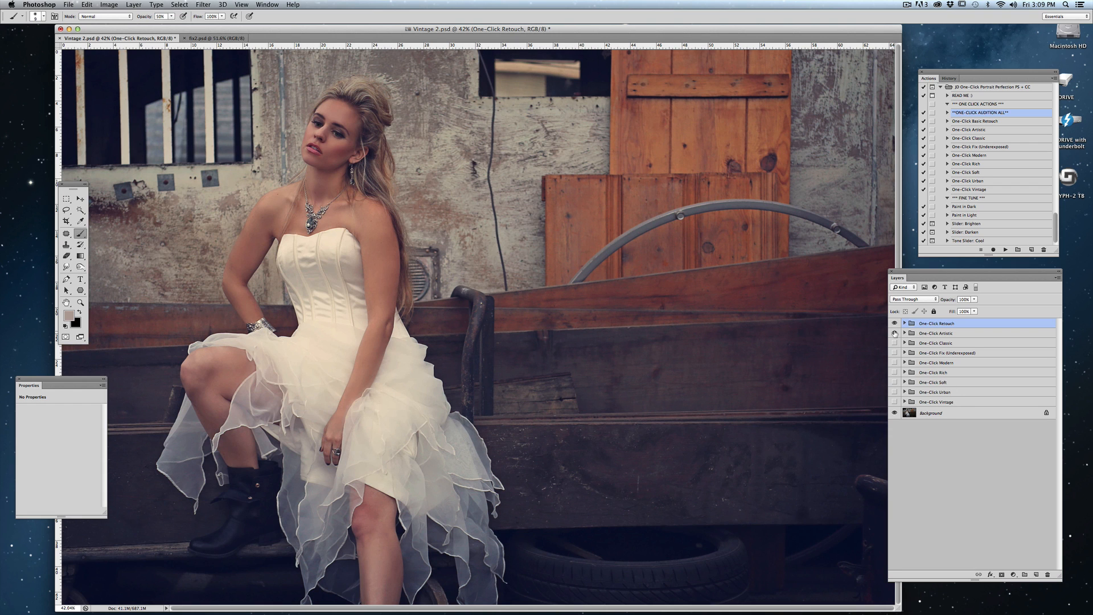
left_click(894, 333)
left_click(894, 343)
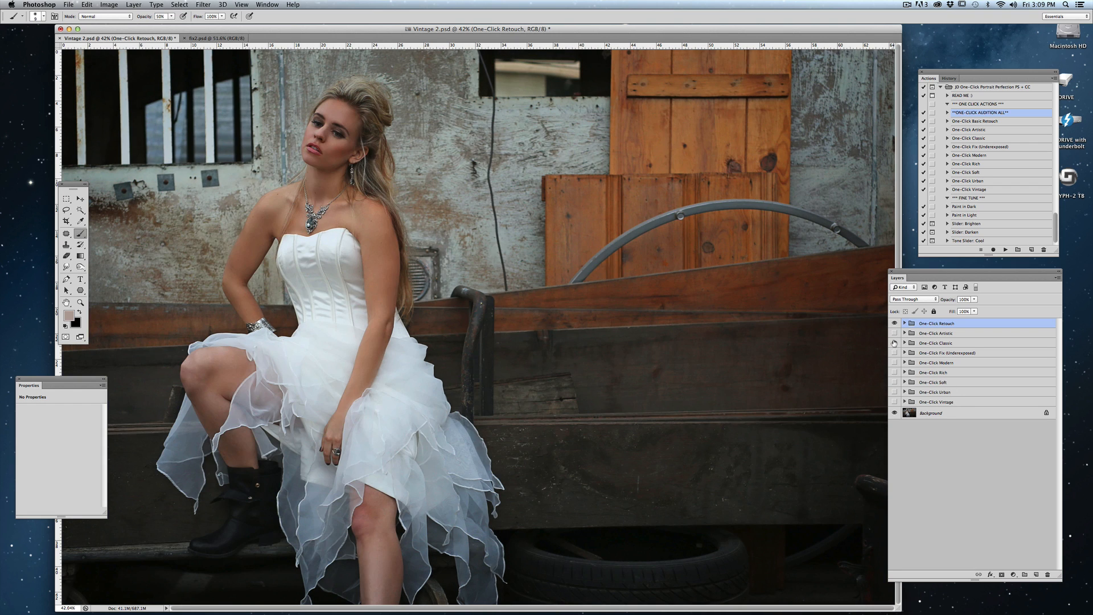
left_click(894, 343)
left_click(894, 353)
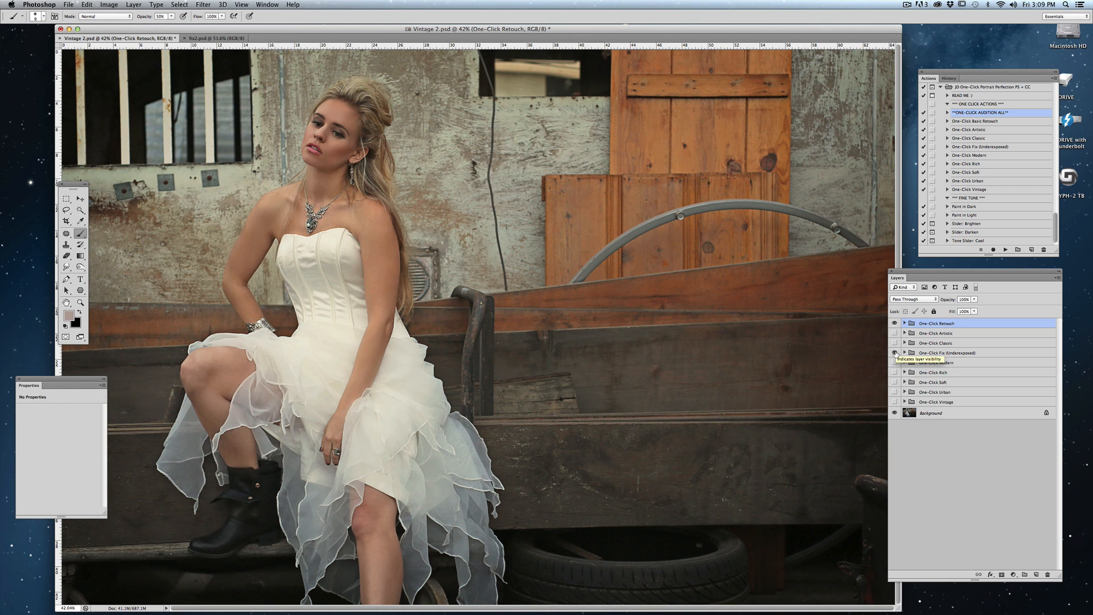
left_click(895, 353)
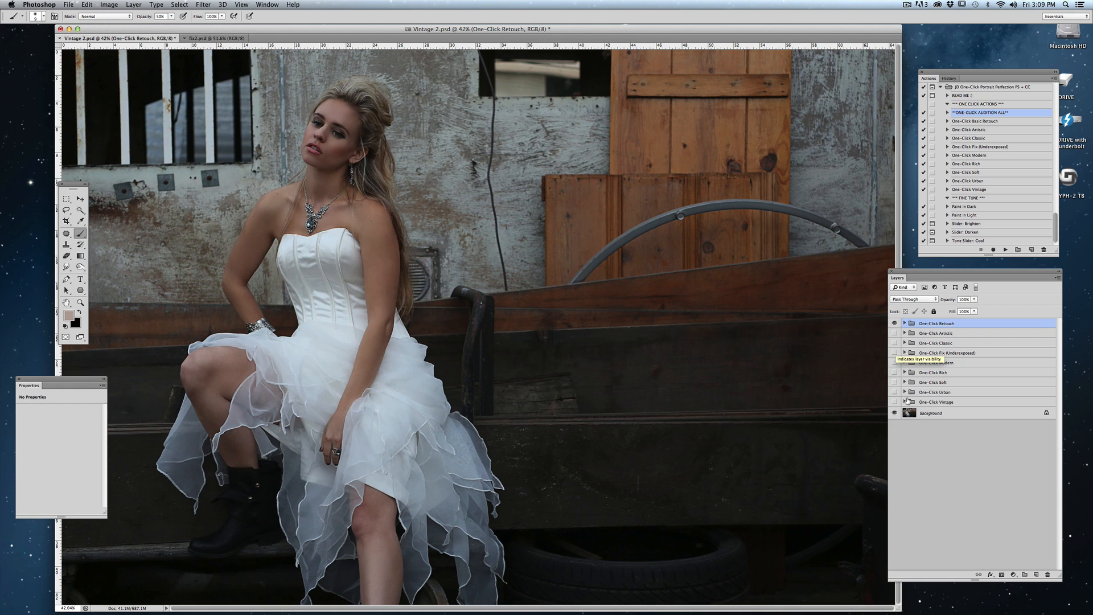
Preview the One-Click Modern, Rich, Soft and Urban groups one at a time, hiding each again
left_click(895, 363)
left_click(895, 362)
left_click(894, 373)
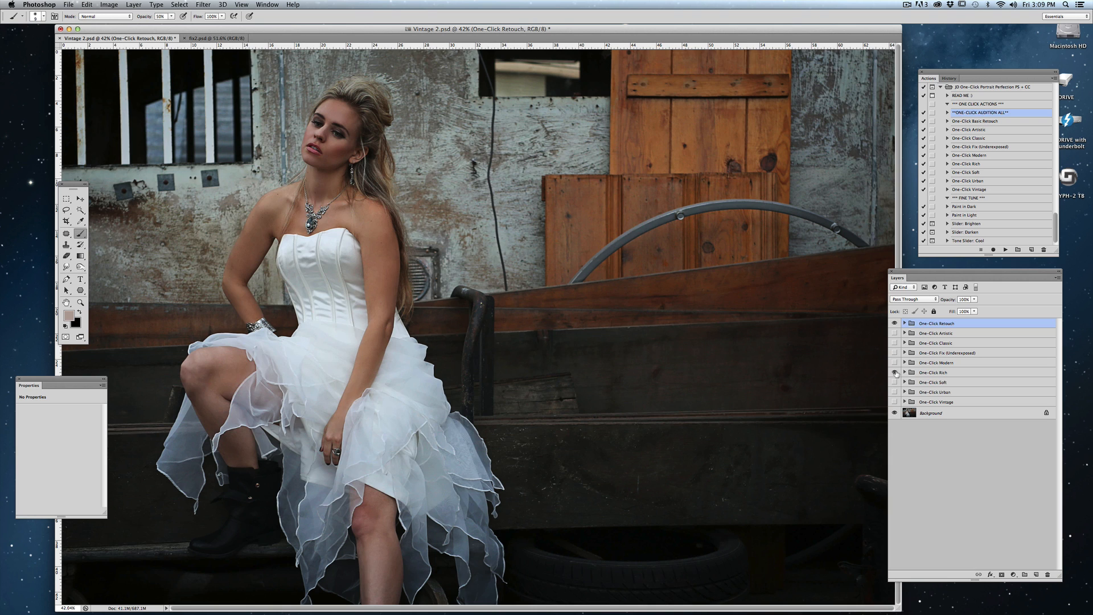
left_click(894, 372)
left_click(894, 382)
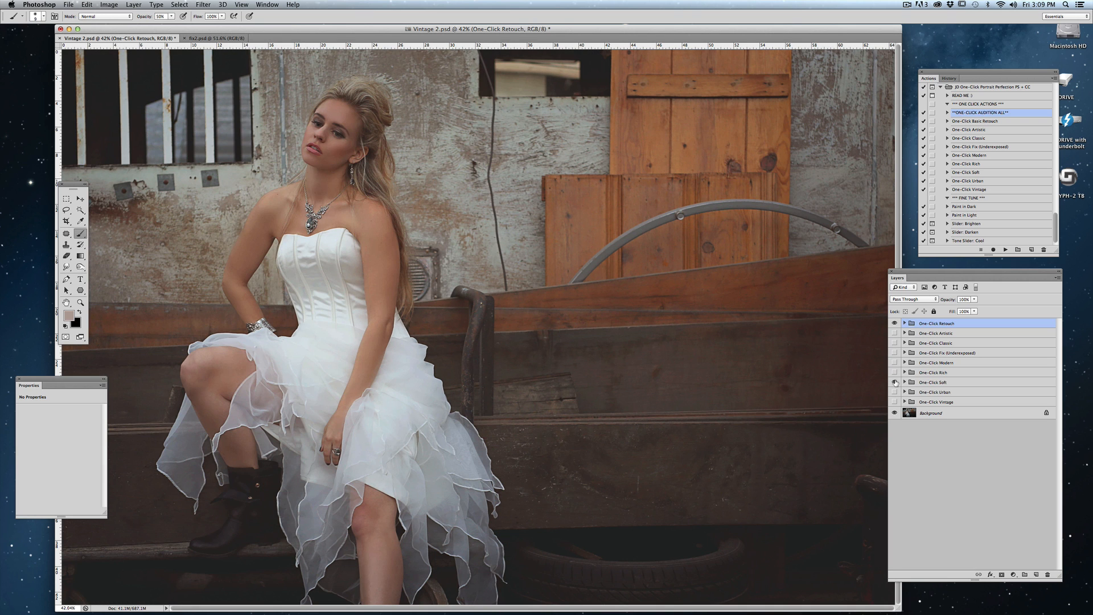
left_click(894, 382)
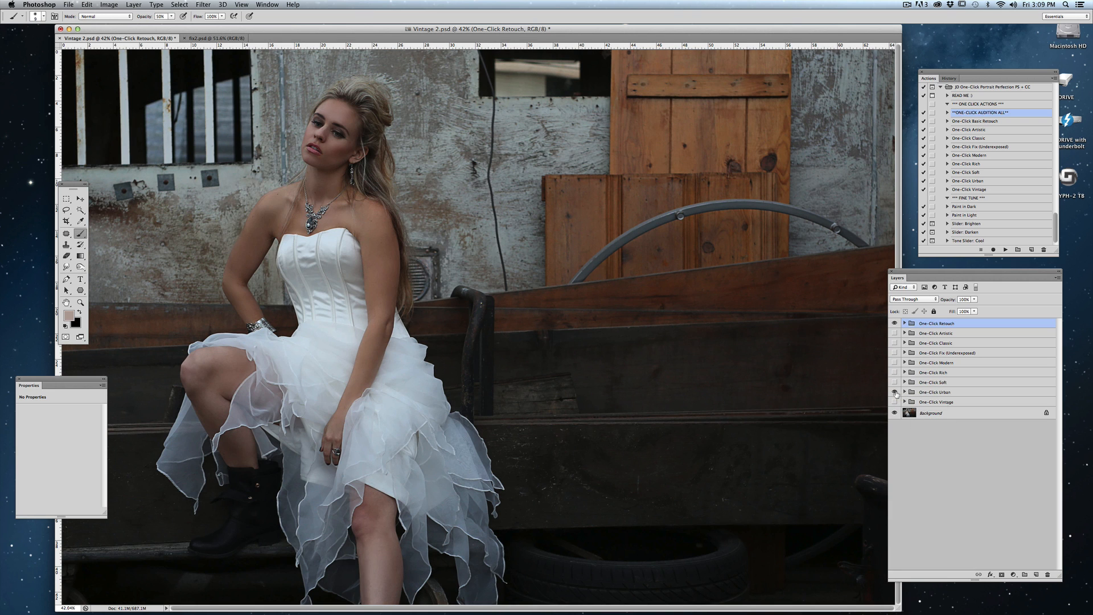
left_click(895, 392)
Apply the vintage look by making the One-Click Vintage group visible
left_click(894, 402)
left_click(895, 402)
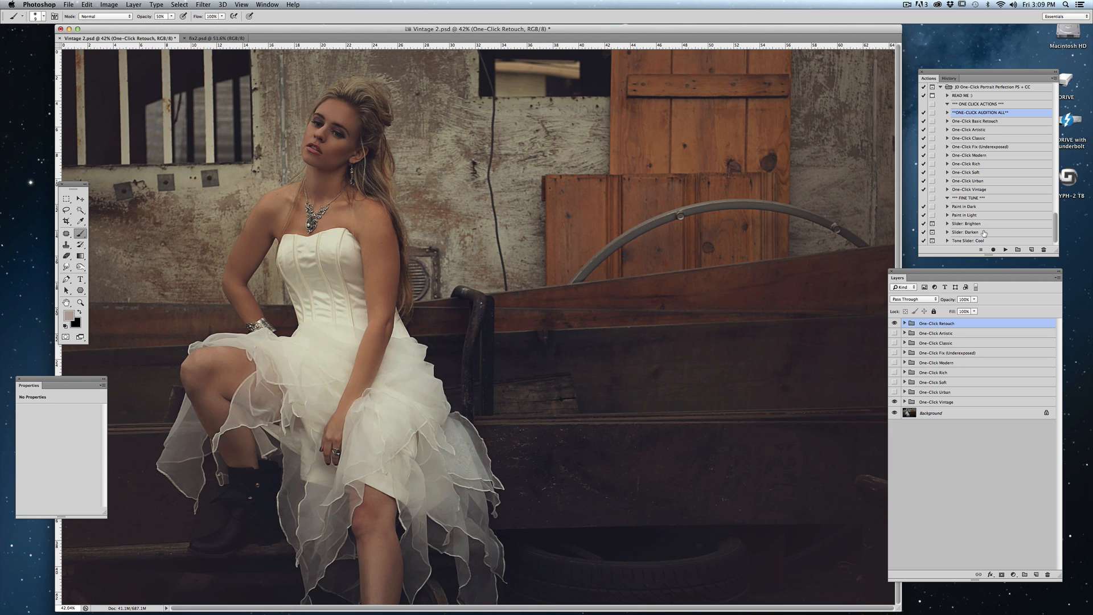
Run the Paint in Light action from the Fine Tune set
left_click_drag(1056, 222, 1055, 237)
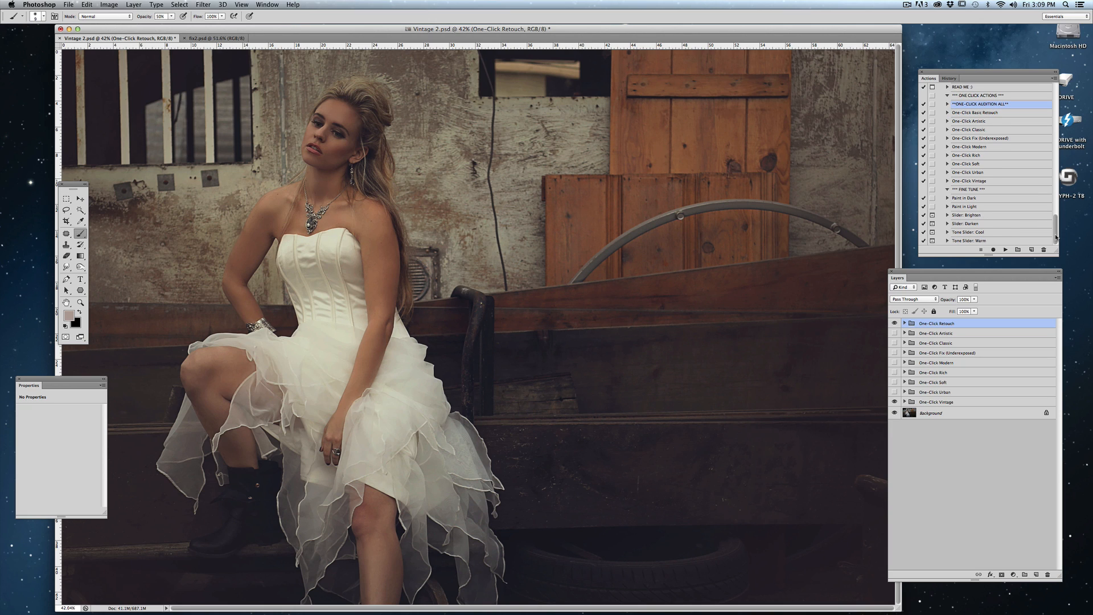
left_click(981, 208)
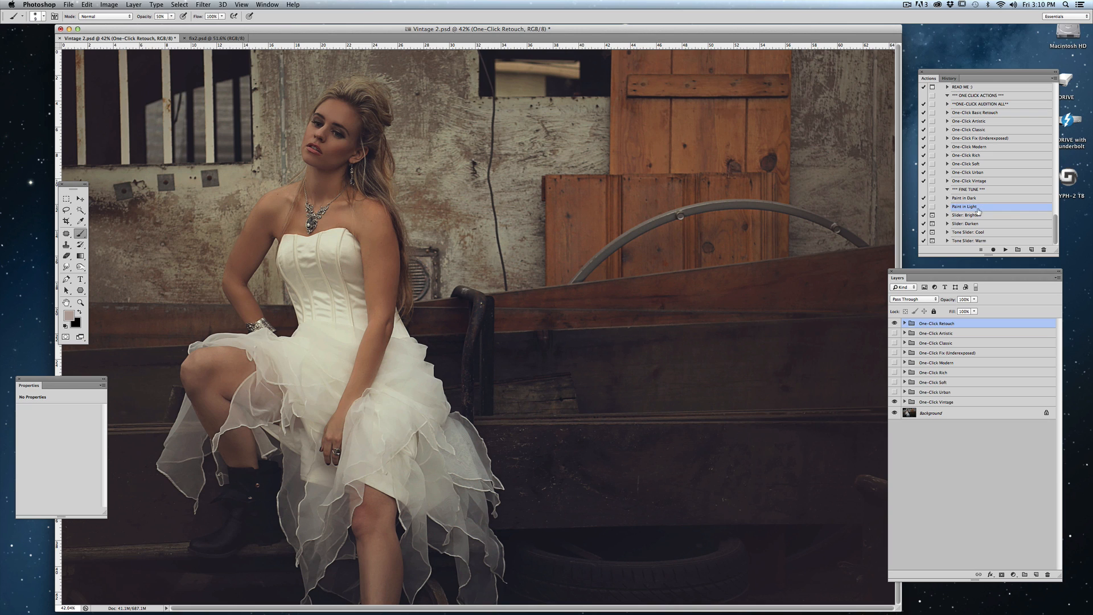
left_click(1006, 250)
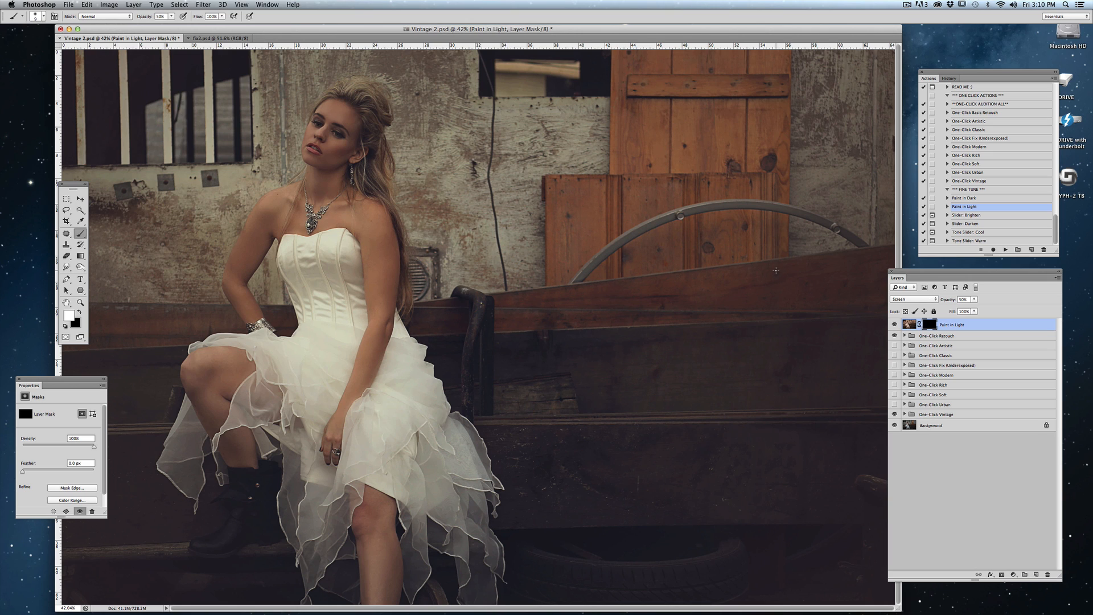
Paint light onto the woman's face and arm on the Paint in Light mask with a 76 px brush at 6% opacity
left_click(43, 17)
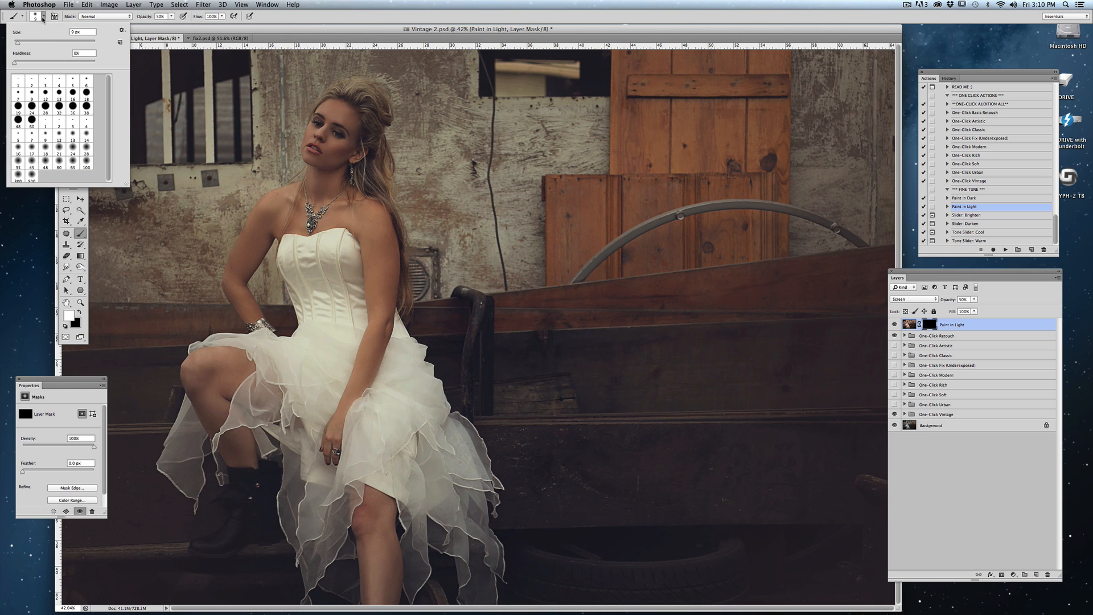
left_click(43, 43)
left_click_drag(170, 17, 154, 24)
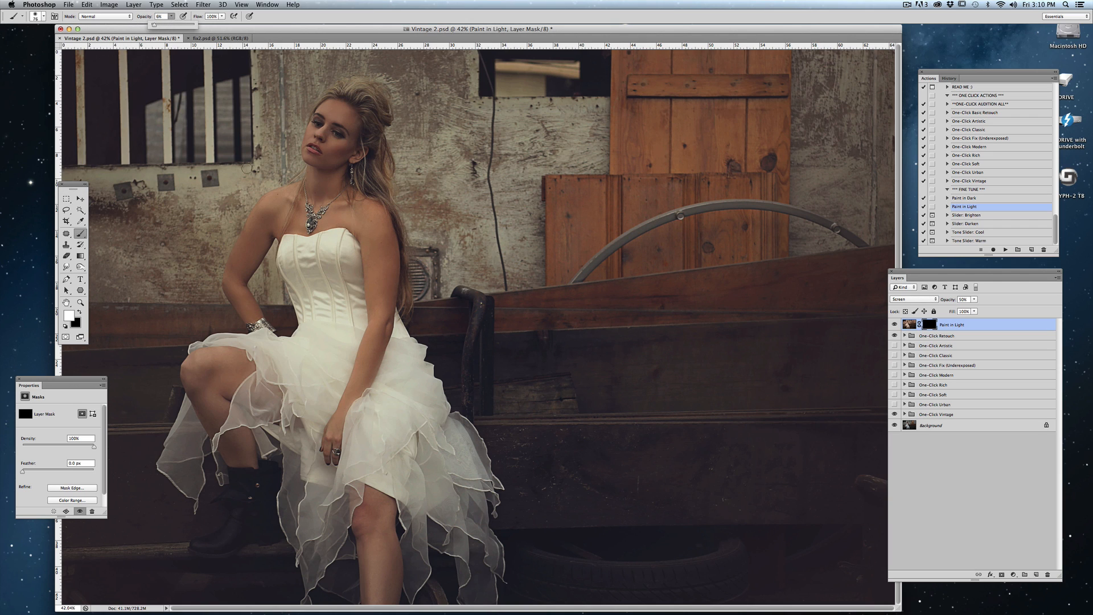
mouse_move(330, 133)
left_mouse_down()
mouse_move(338, 109)
mouse_move(323, 132)
mouse_move(321, 110)
mouse_move(345, 111)
mouse_move(312, 135)
left_mouse_up()
mouse_move(365, 240)
left_mouse_down()
mouse_move(381, 313)
mouse_move(389, 277)
mouse_move(364, 359)
left_mouse_up()
Reduce the brush size and paint more light onto the woman's face on the Paint in Light mask
left_click(44, 18)
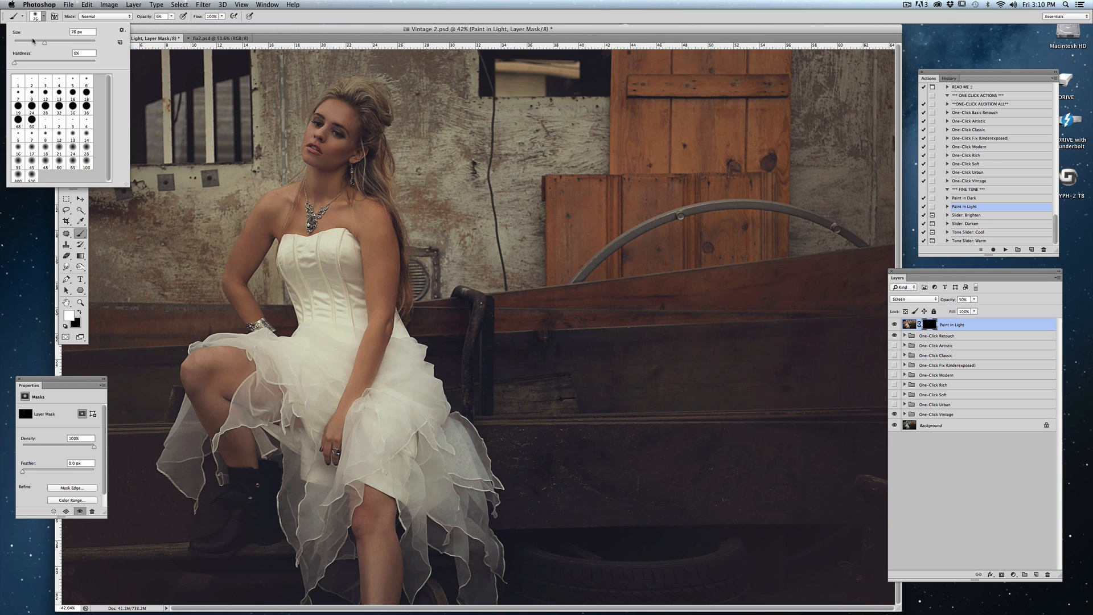
left_click_drag(34, 42, 31, 42)
left_click(331, 142)
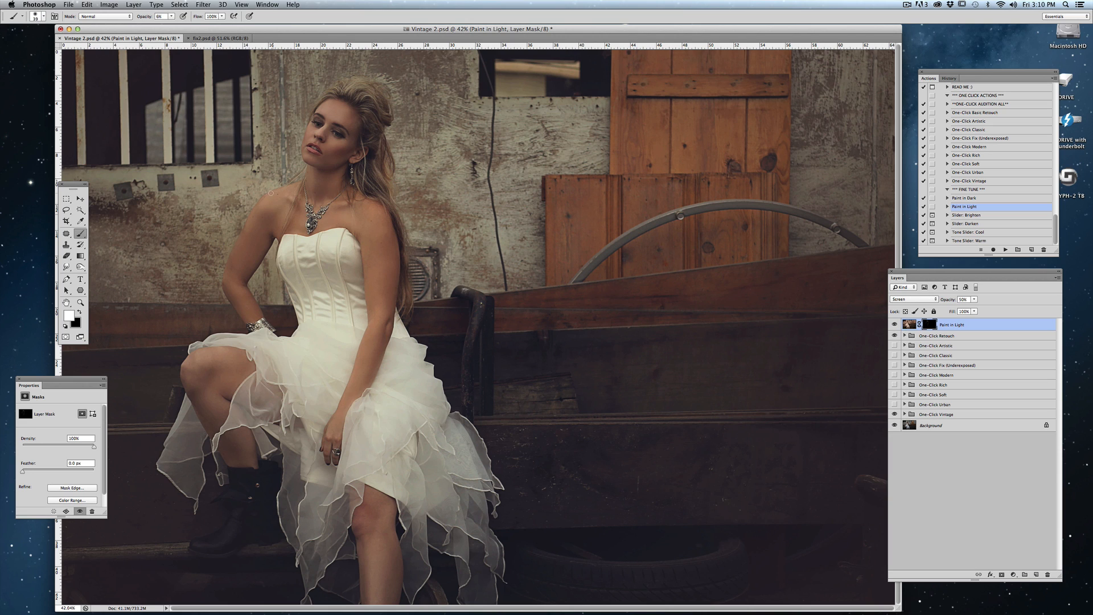
Toggle the Paint in Light layer's visibility off and on twice to compare the portrait before and after
left_click(894, 324)
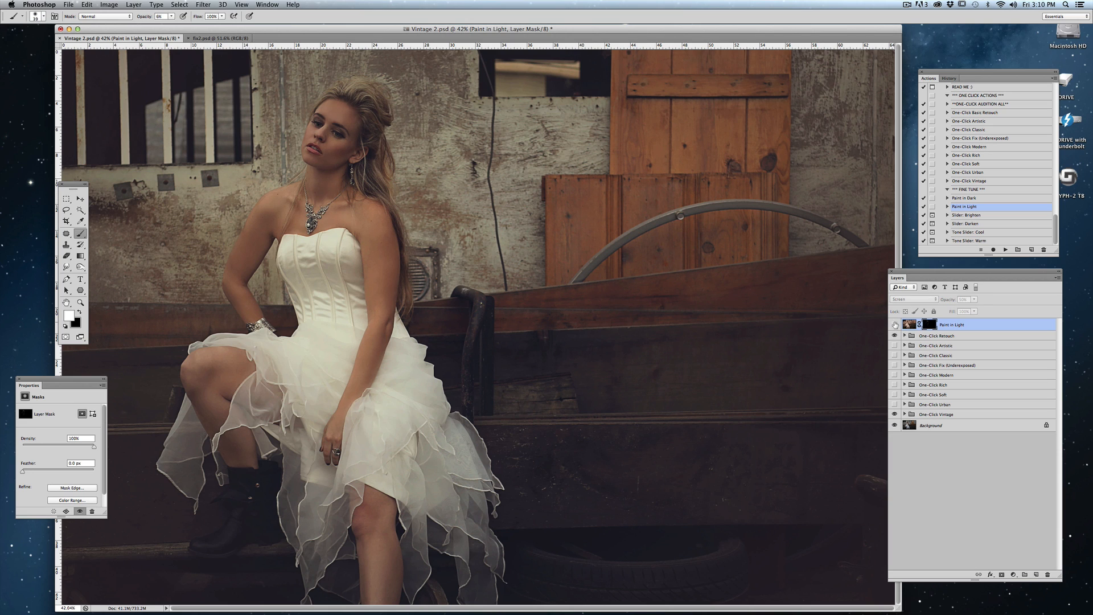
left_click(894, 325)
left_click(895, 325)
left_click(894, 324)
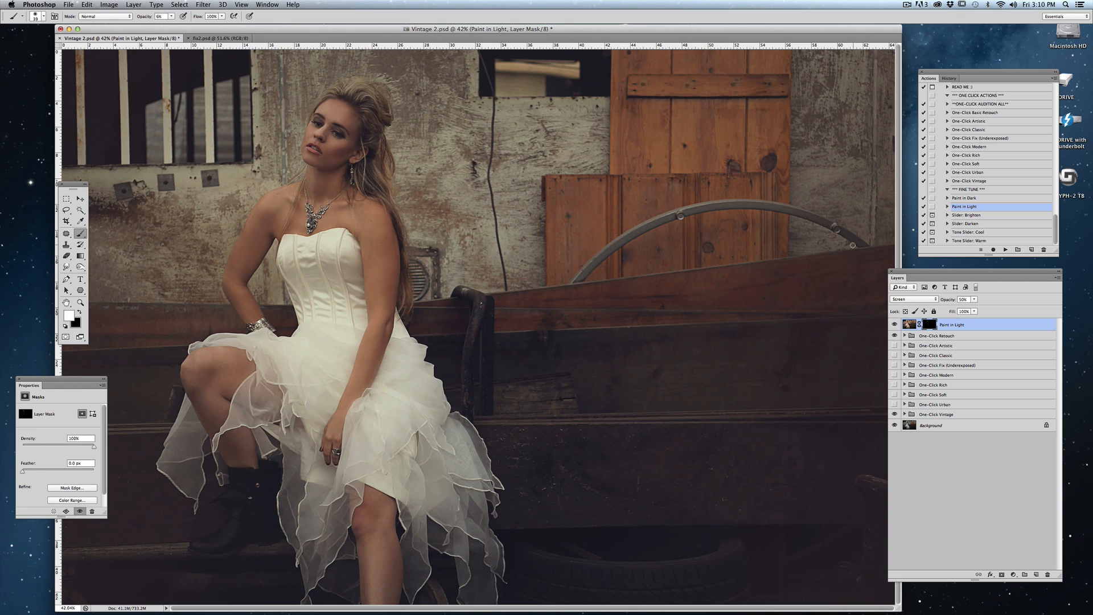
Switch to the fix2.psd document and run the One-Click Fix (Underexposed) action on it
left_click(218, 40)
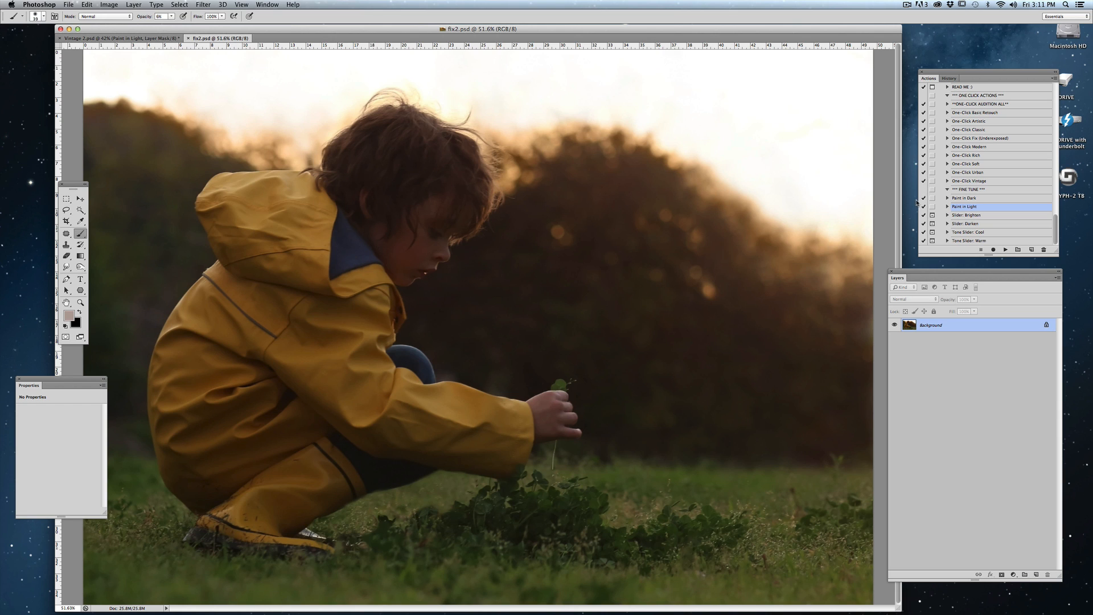
left_click(998, 139)
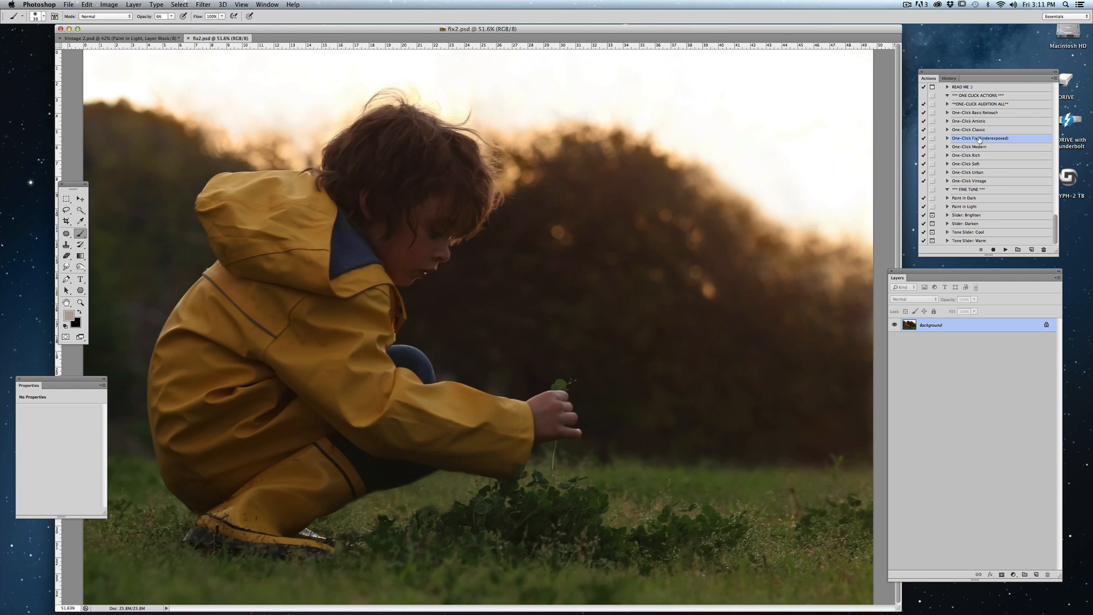
left_click(1005, 249)
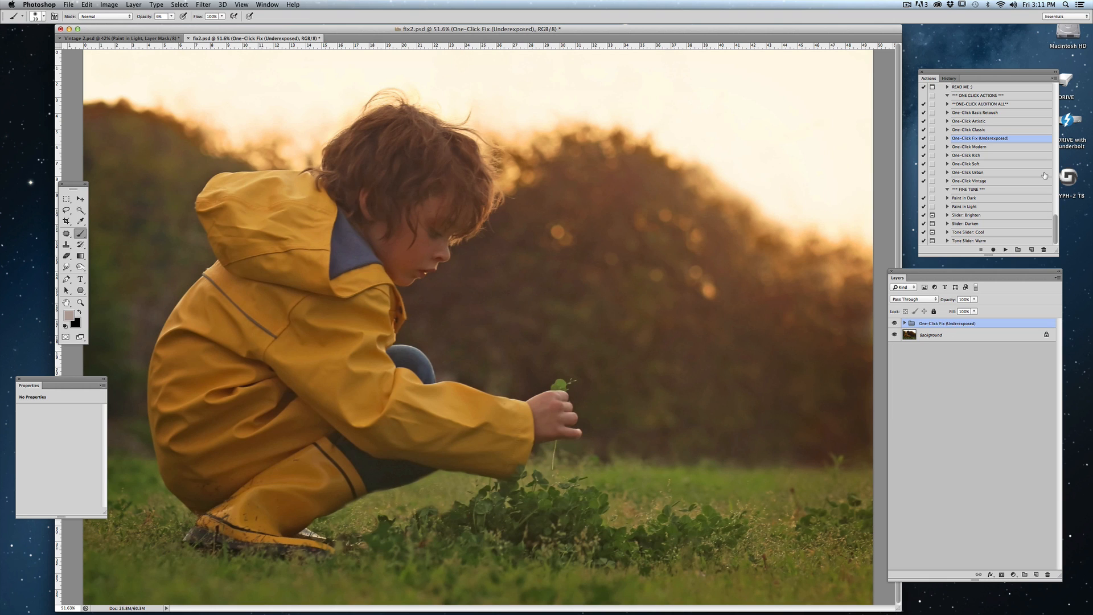
Expand the One-Click Fix (Underexposed) group and toggle its Fix Underexposure, Midtone Control and Brightness layers off and on to compare their effects
left_click(905, 324)
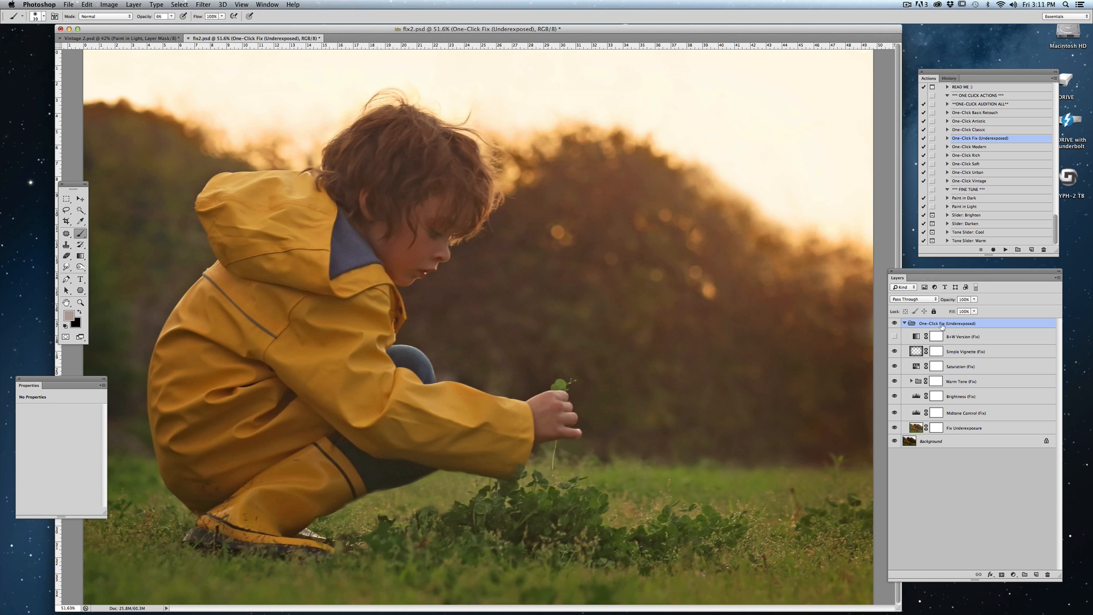
left_click(895, 428)
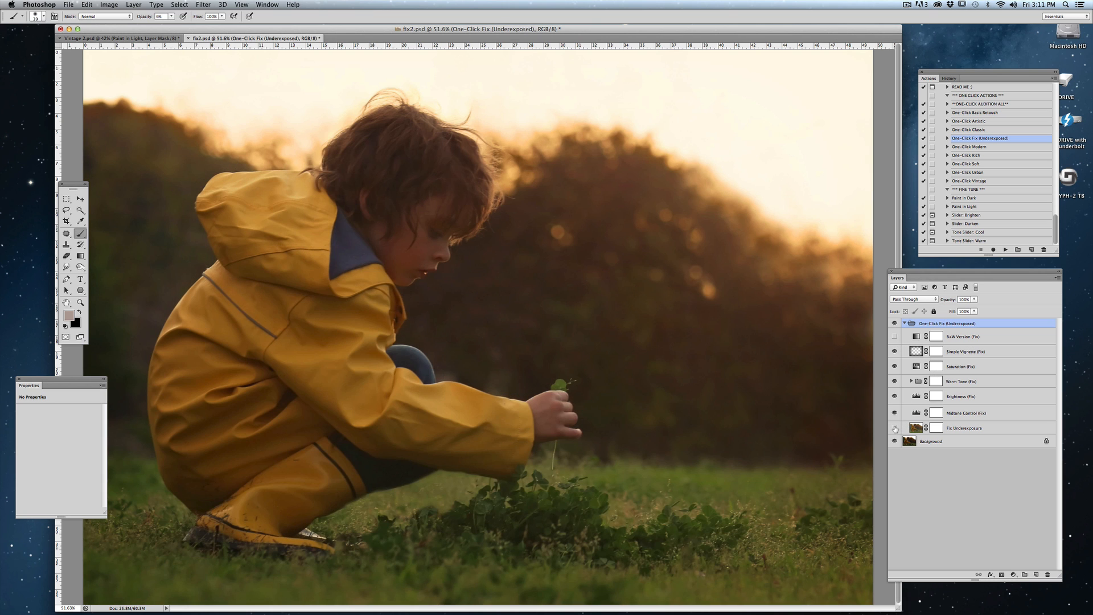
left_click(895, 428)
left_click(915, 413)
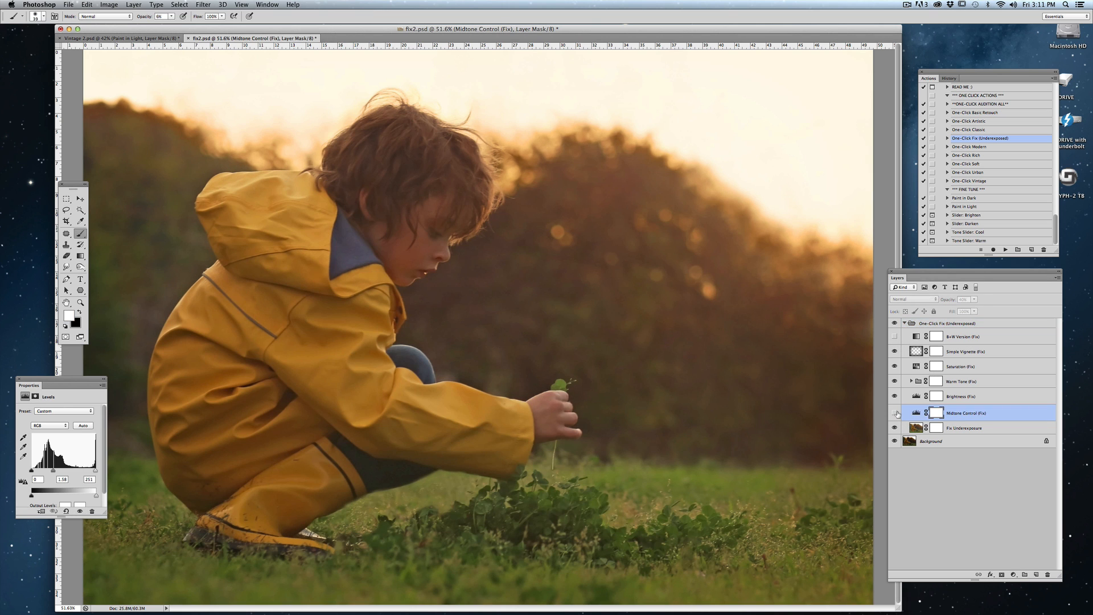
left_click(894, 413)
left_click(894, 413)
left_click(894, 397)
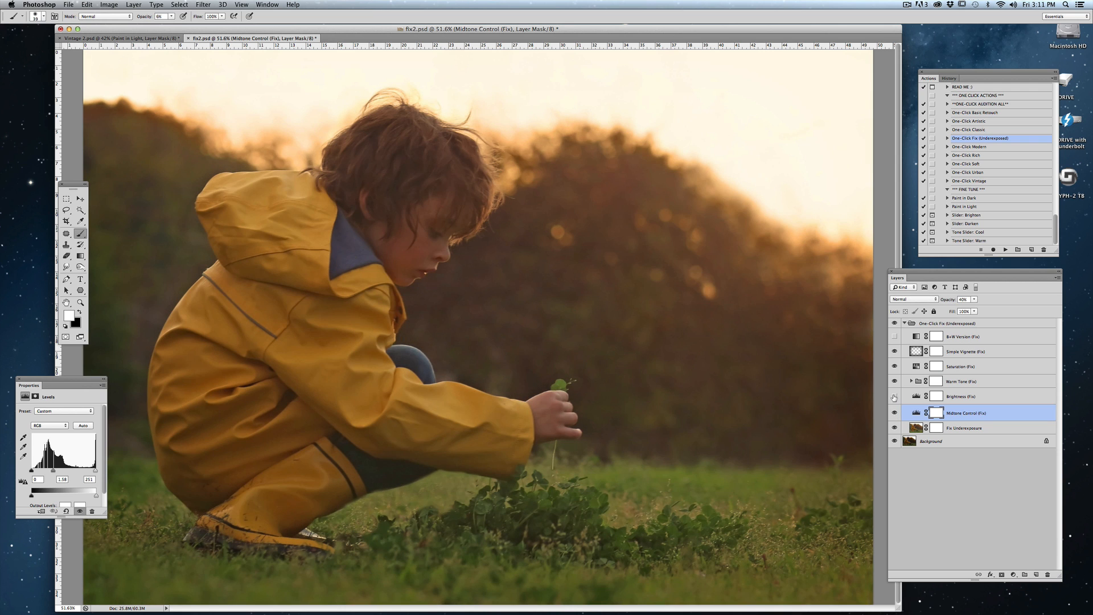
left_click(895, 396)
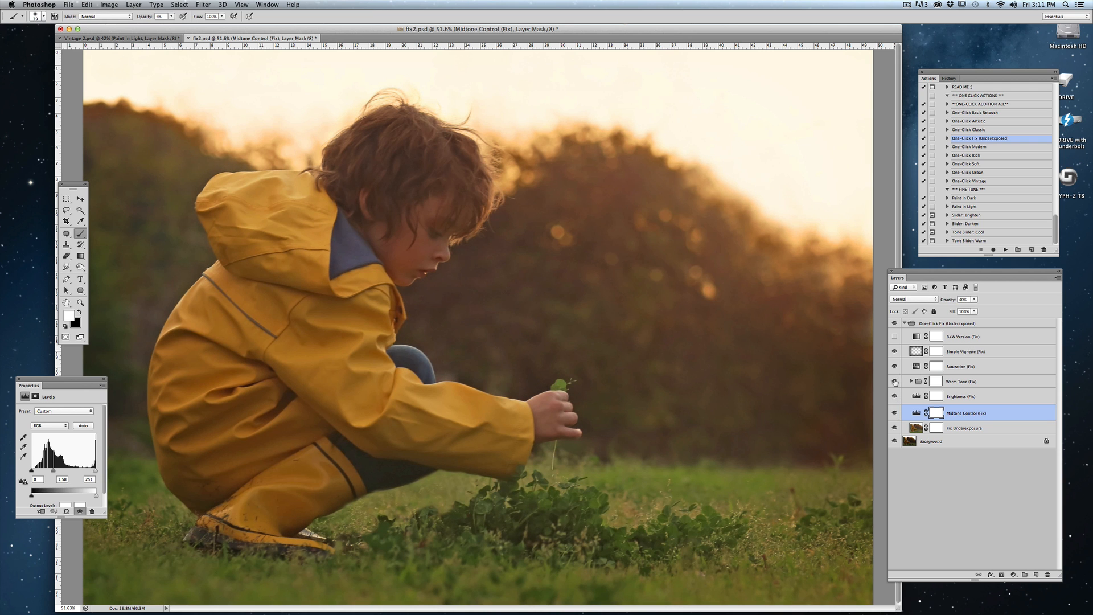
Hide and show the Saturation (Fix) and Simple Vignette (Fix) layers in turn to compare their effects
left_click(895, 367)
left_click(895, 367)
left_click(895, 351)
left_click(895, 352)
Preview the black-and-white look by toggling the B+W Version (Fix) layer on and off, leaving it hidden
left_click(894, 337)
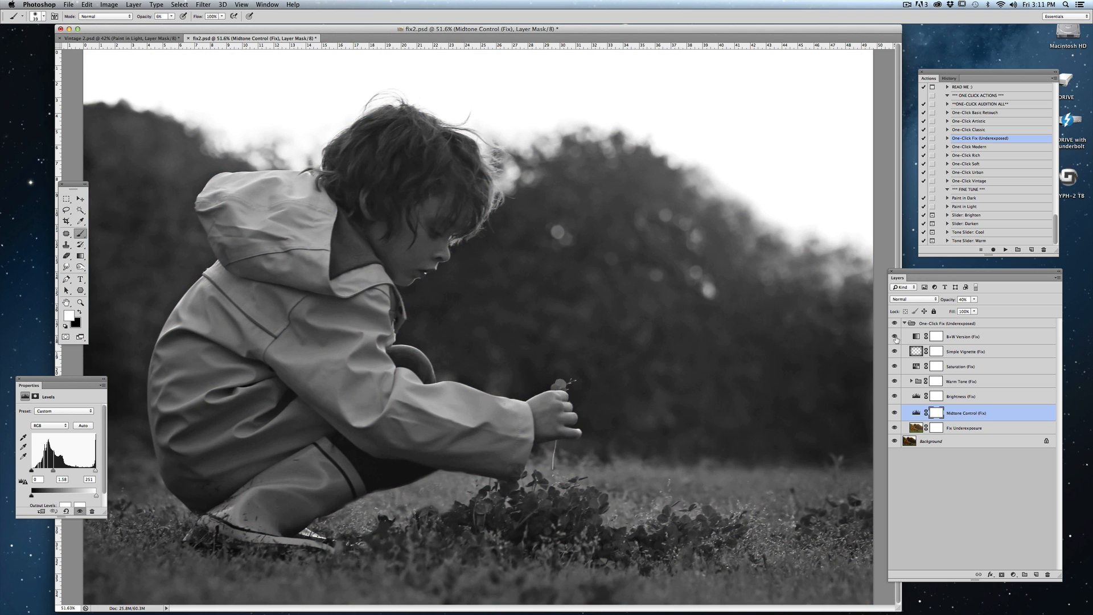
left_click(894, 337)
left_click(894, 337)
left_click(894, 337)
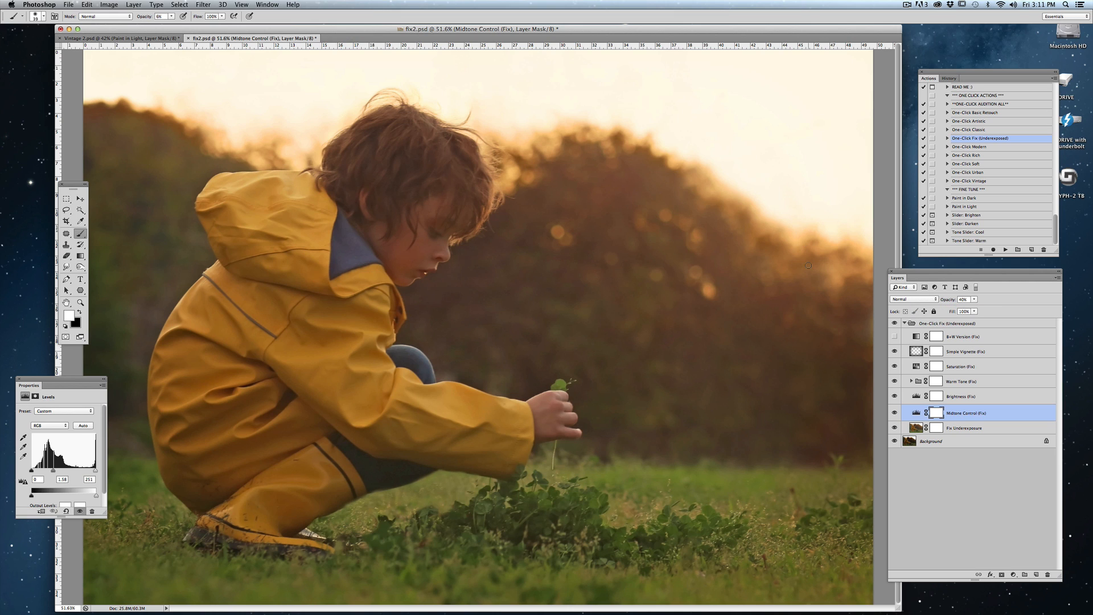
left_click(894, 337)
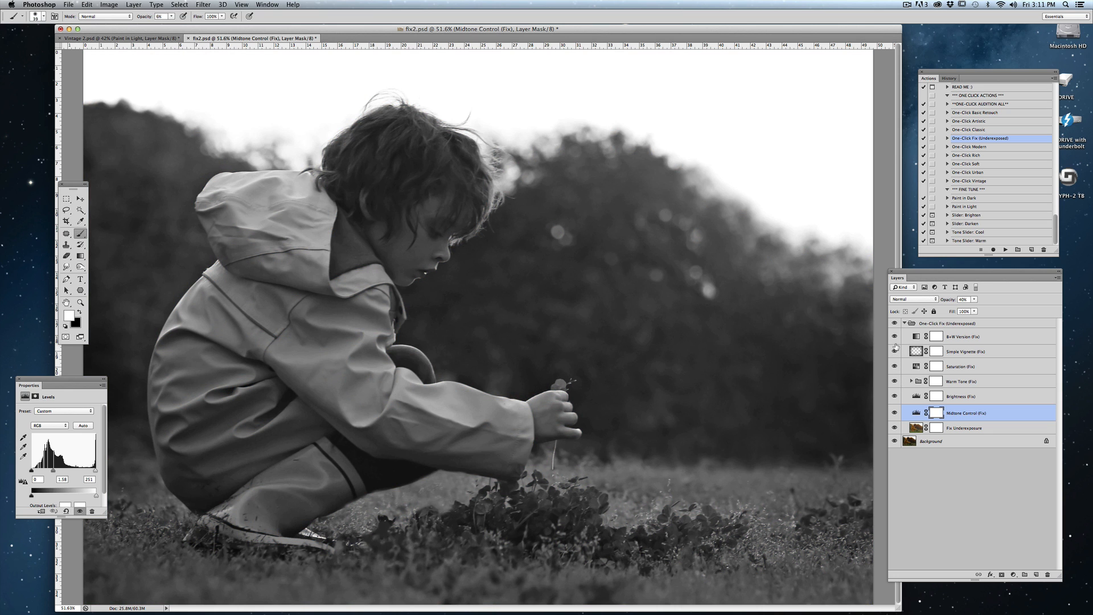
left_click(894, 337)
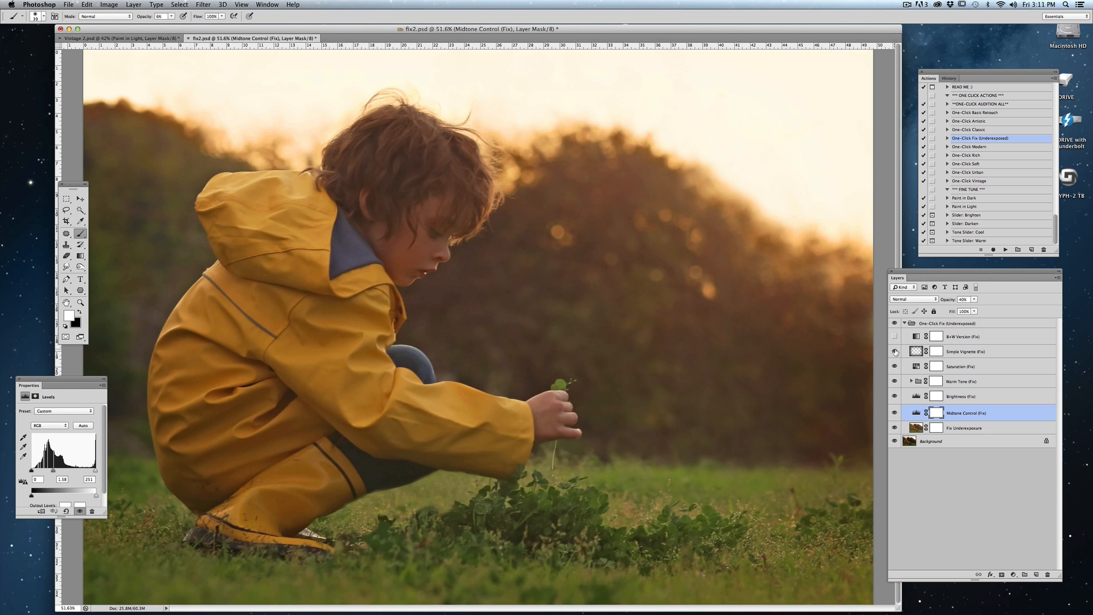
Collapse the One-Click Fix (Underexposed) group and hide it to compare with the original photo
left_click(904, 322)
left_click(895, 324)
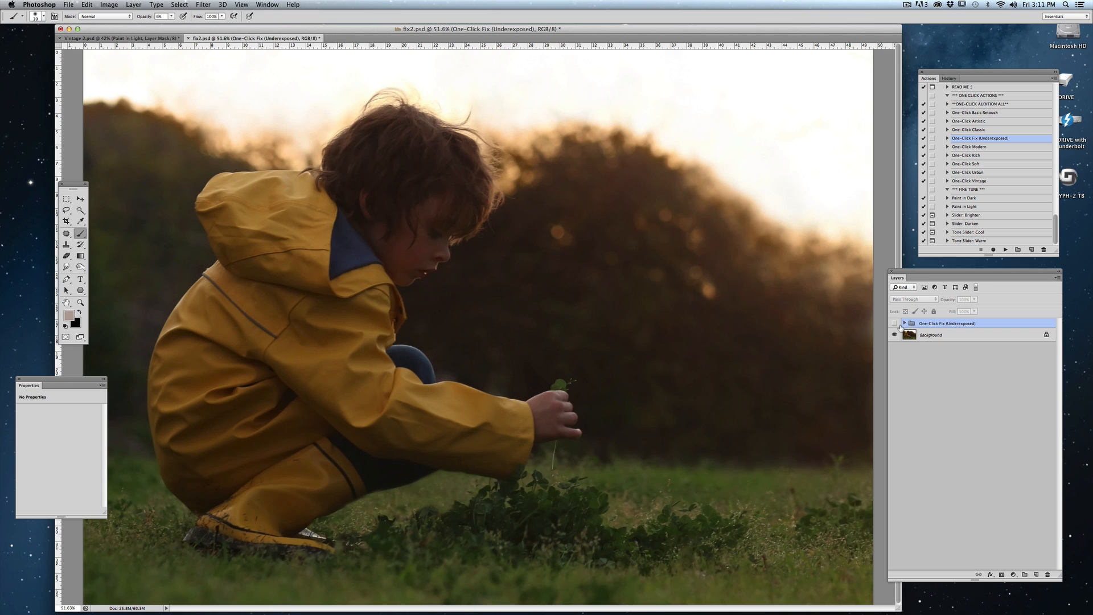